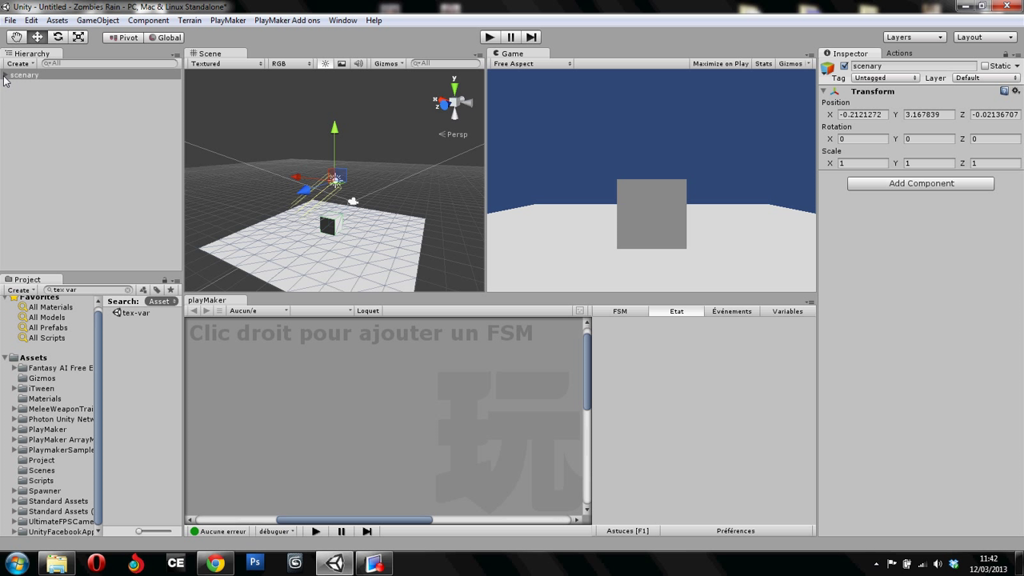
# - Expand the scenary group to list its Cube, light, camera and plane, and tilt the Scene view toward the plane
pyautogui.click(5, 75)
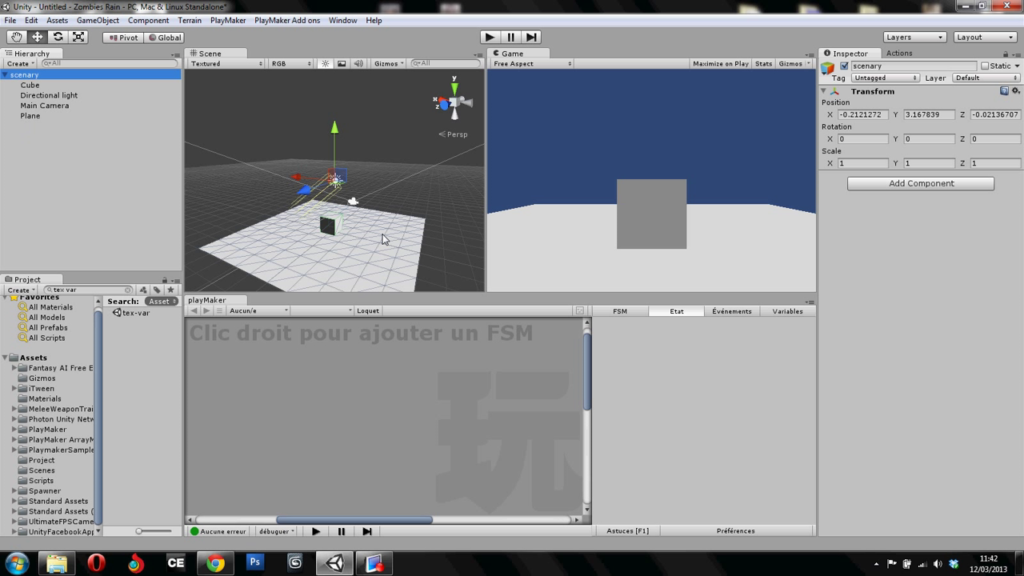
pyautogui.keyDown('alt'); pyautogui.moveTo(337, 229); pyautogui.dragTo(337, 209); pyautogui.keyUp('alt')
pyautogui.click(54, 148)
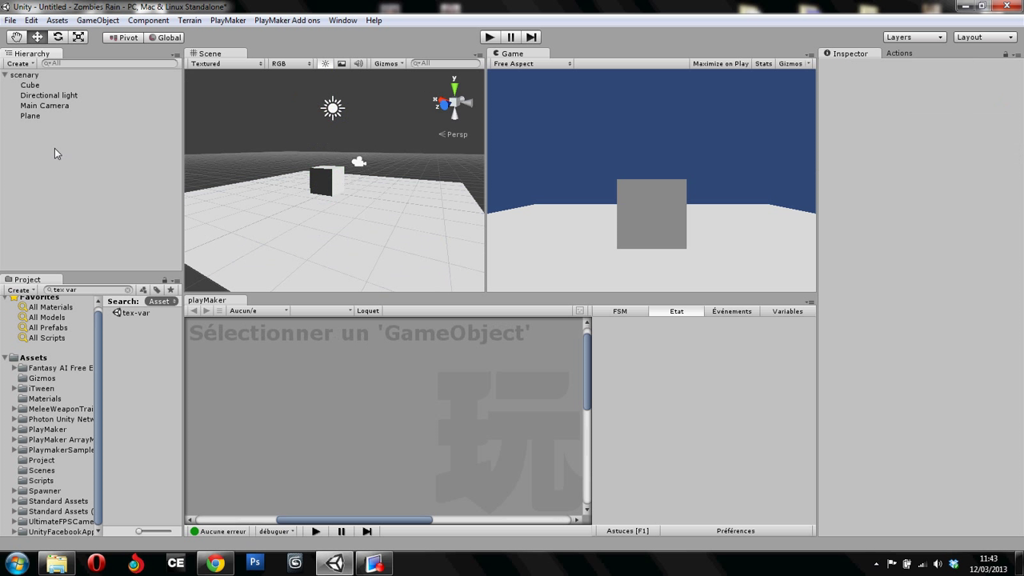
pyautogui.click(98, 20)
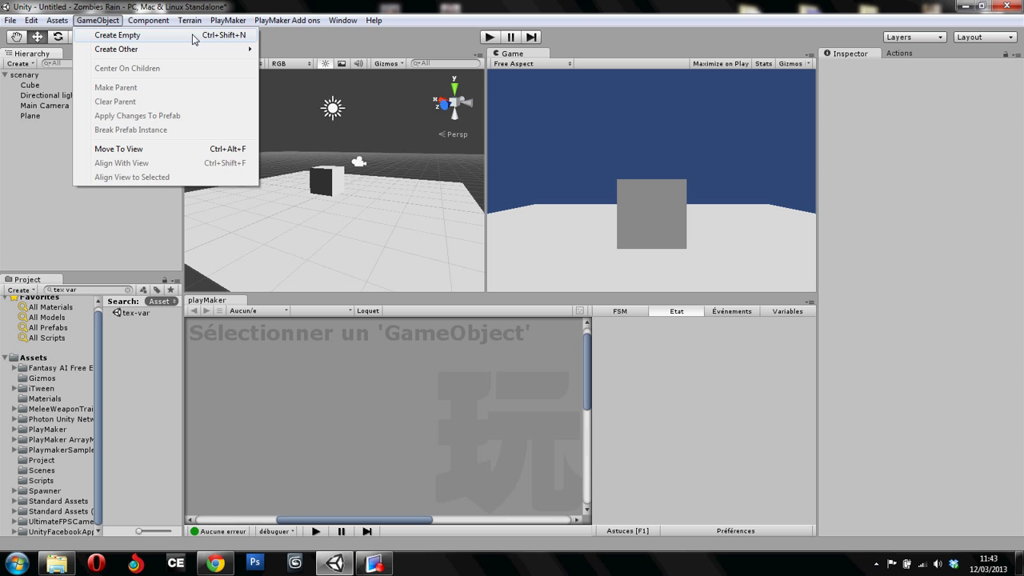
# - Create an empty GameObject and rename it TextureList
pyautogui.click(192, 36)
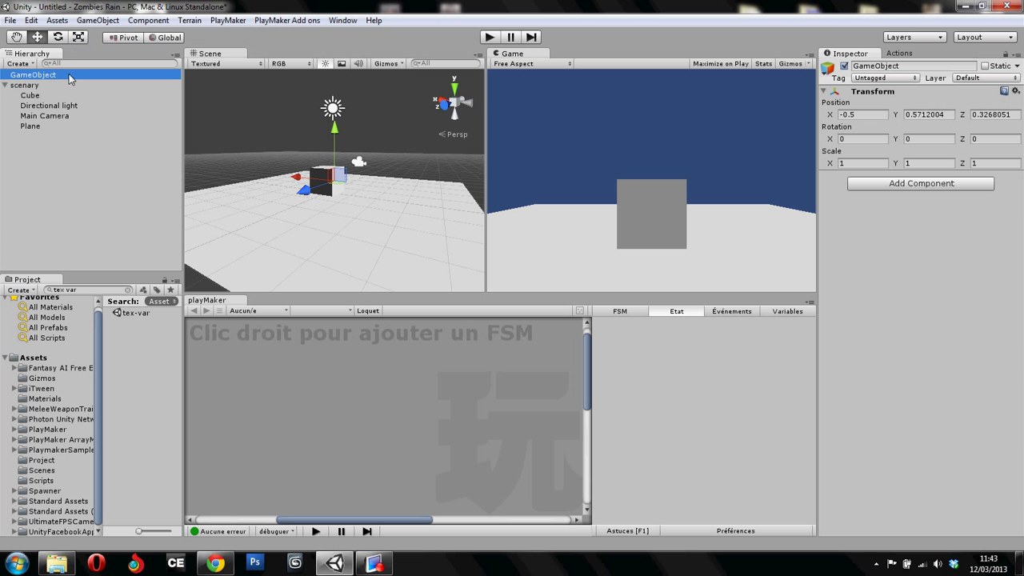
pyautogui.click(903, 65)
pyautogui.doubleClick(903, 65)
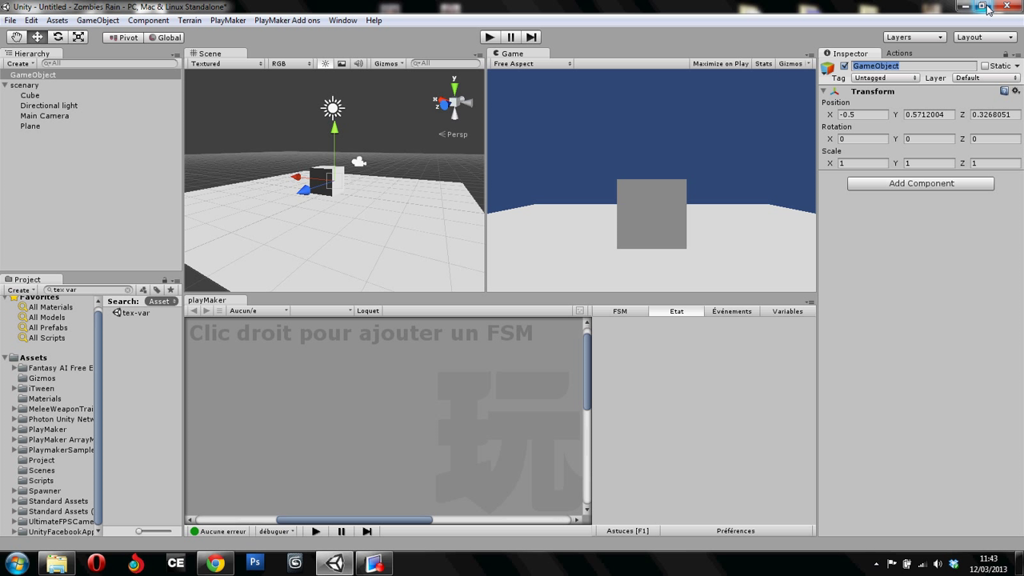
pyautogui.write('List')
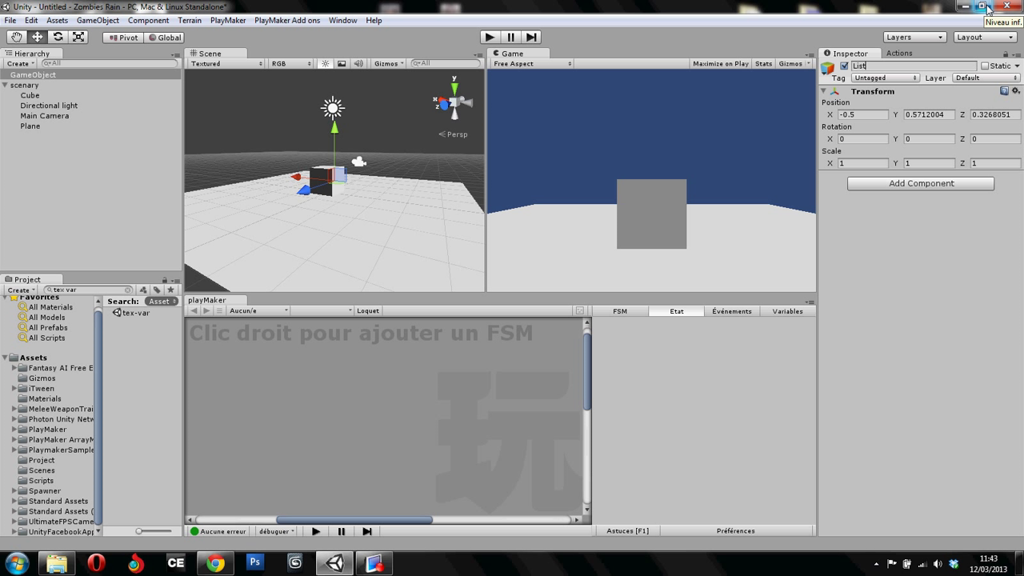
pyautogui.press('BackSpace')
pyautogui.write('Tex')
pyautogui.write('ture')
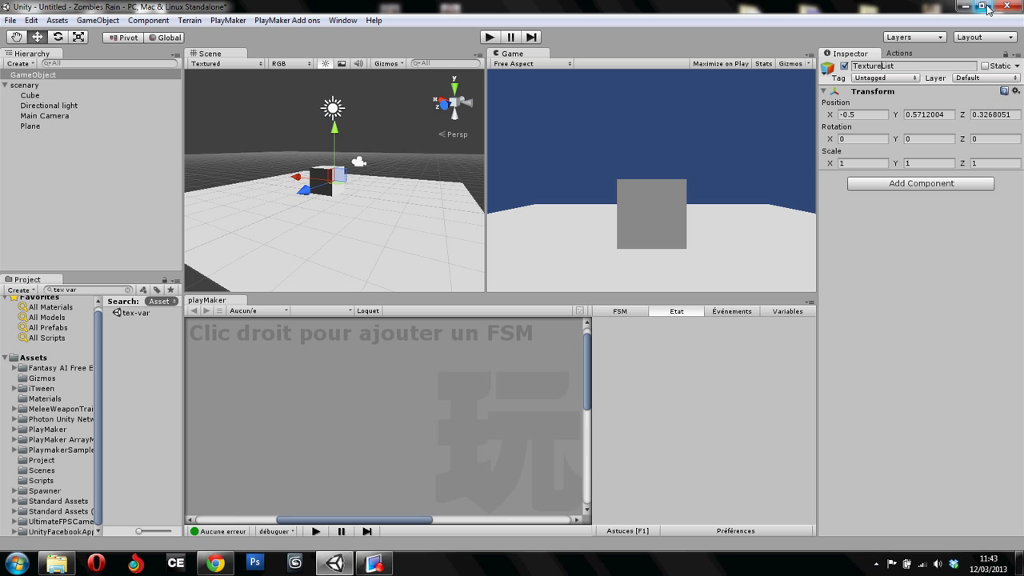
pyautogui.press('Return')
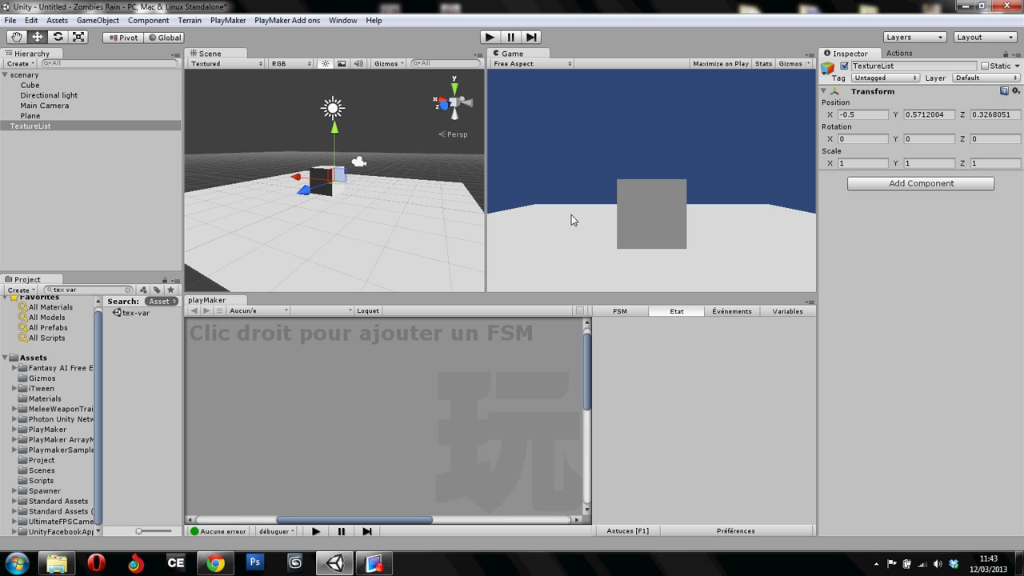
# - Add a Play Maker Array List Proxy component to TextureList
pyautogui.click(920, 183)
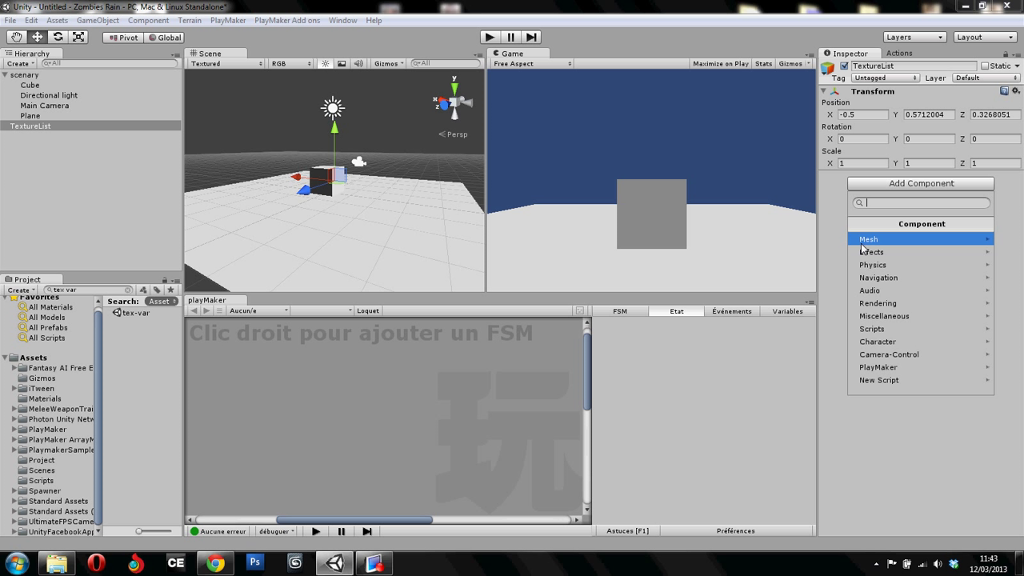
pyautogui.click(928, 328)
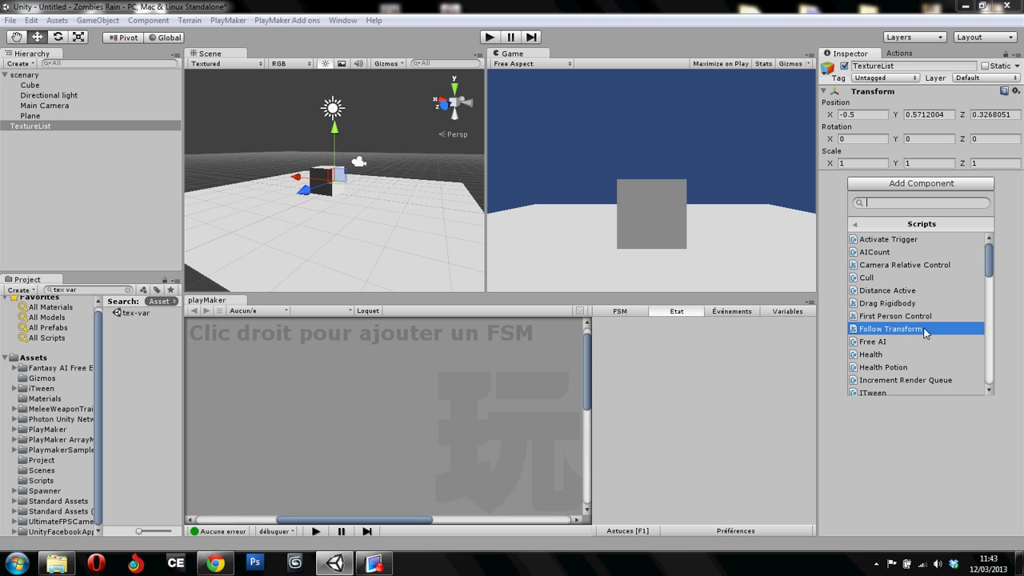
pyautogui.scroll(-5, 924, 331)
pyautogui.scroll(-2, 920, 336)
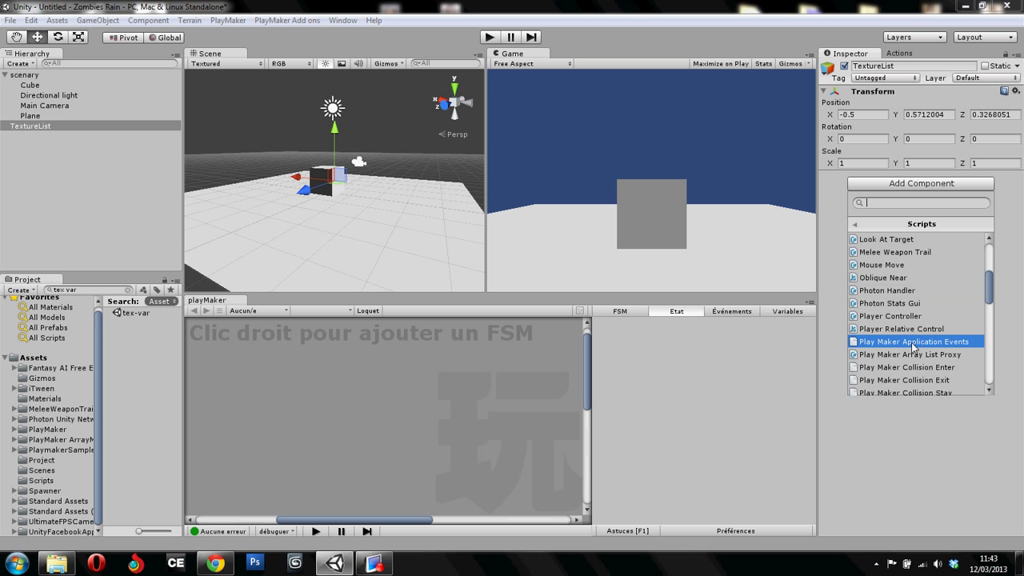
pyautogui.click(913, 355)
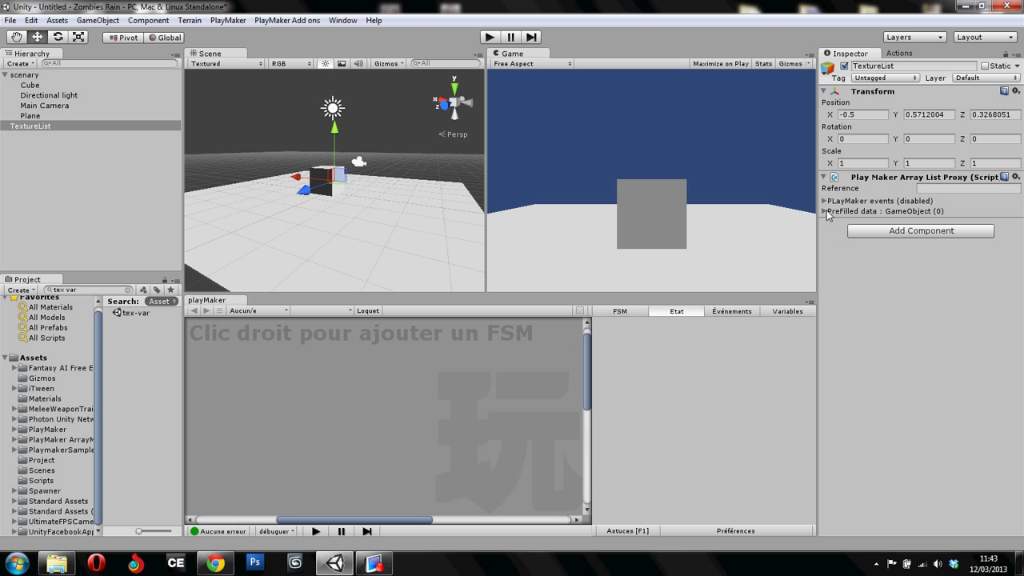
# - Set the proxy's prefilled data to Texture type with a prefill count of 3
pyautogui.click(828, 212)
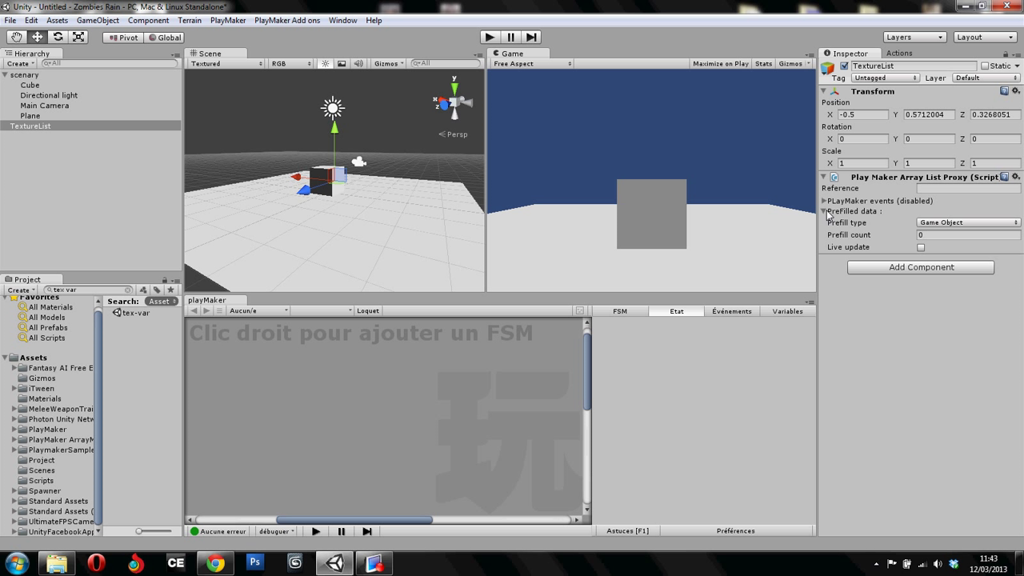
pyautogui.click(940, 227)
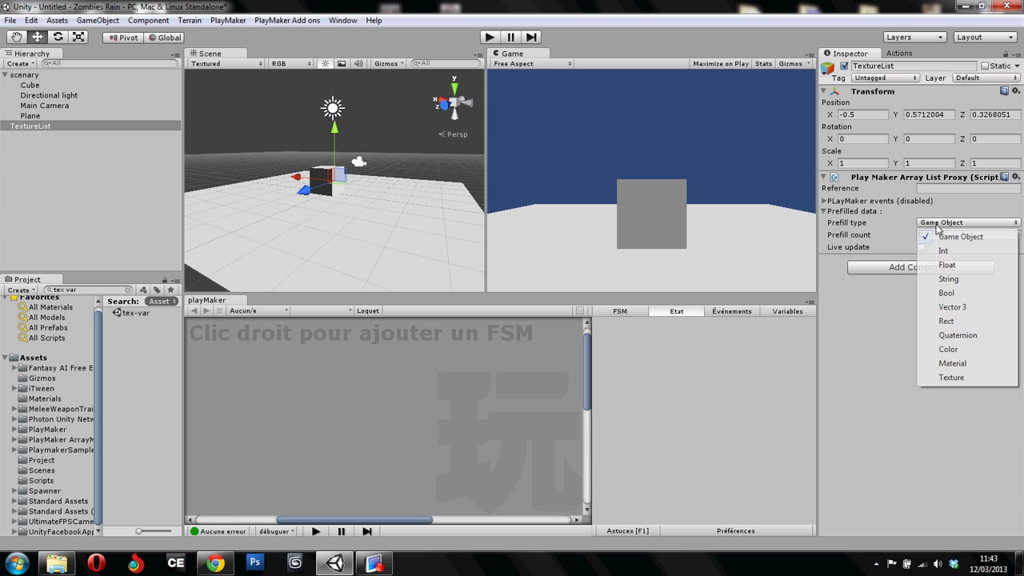
pyautogui.click(952, 378)
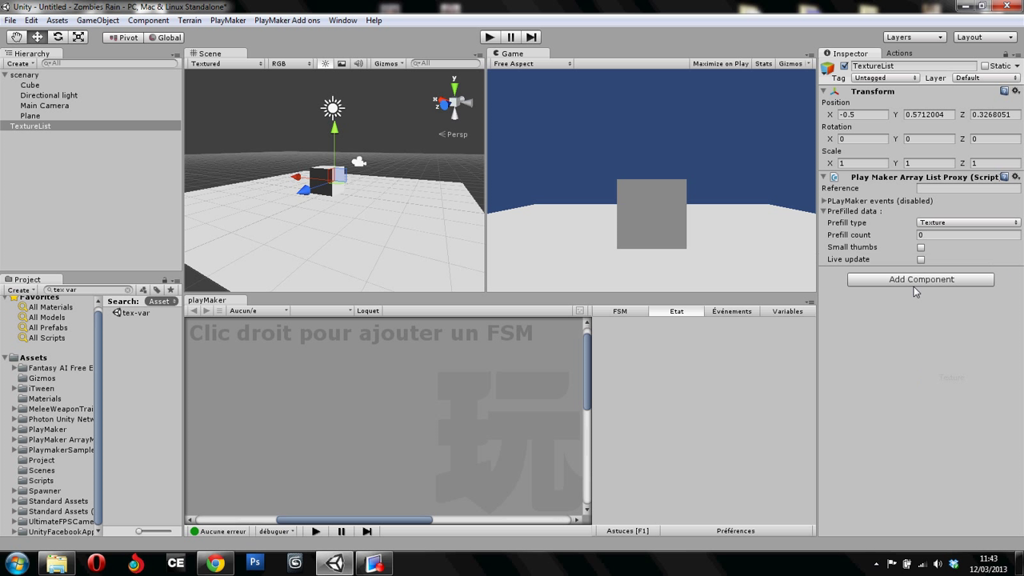
pyautogui.click(933, 236)
pyautogui.write('3')
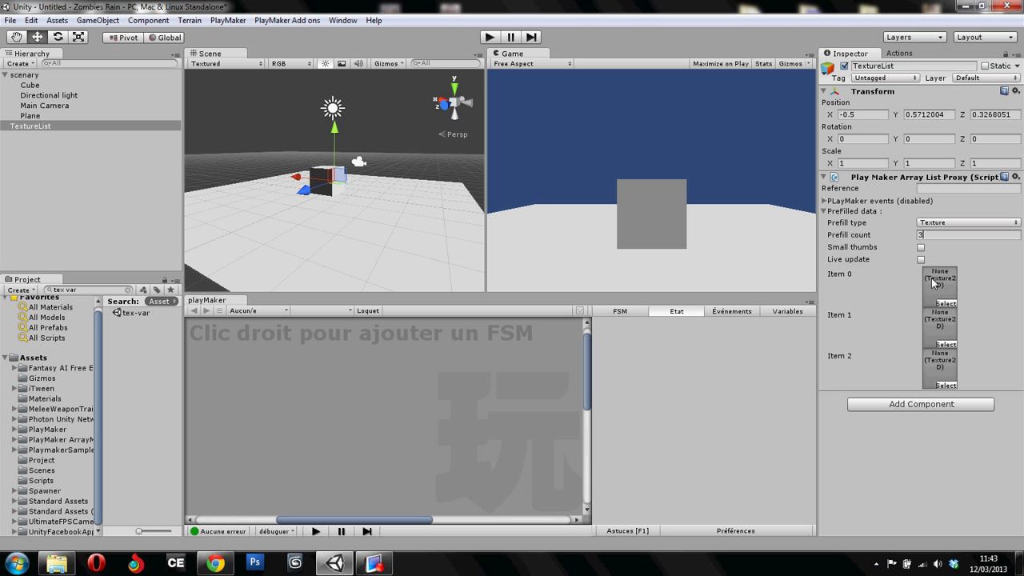
# - Assign the GHead and GHead2 textures to Items 0 and 1
pyautogui.click(946, 304)
pyautogui.scroll(-4, 309, 316)
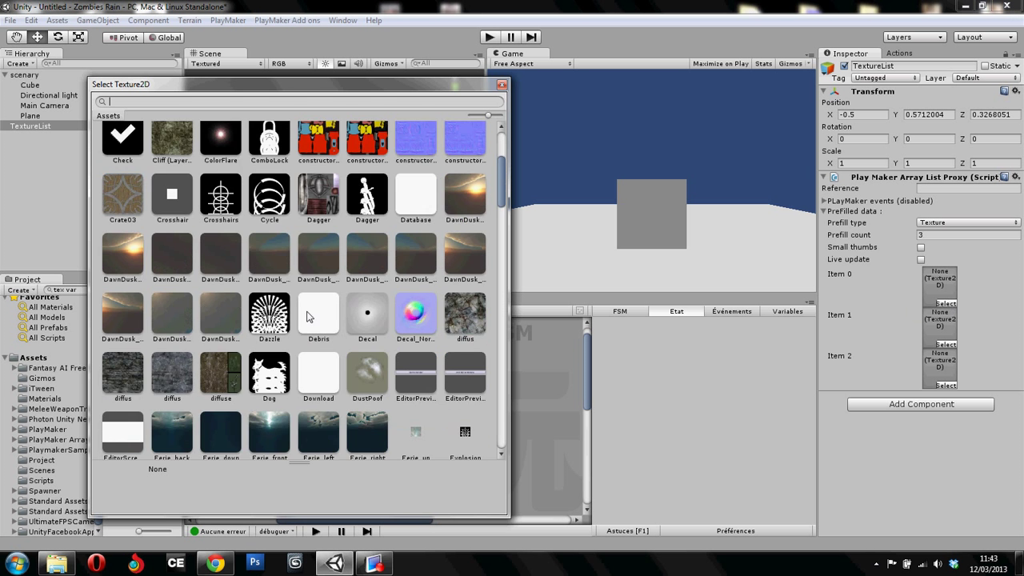
pyautogui.scroll(-4, 304, 320)
pyautogui.scroll(-3, 240, 342)
pyautogui.scroll(-1, 240, 342)
pyautogui.click(172, 324)
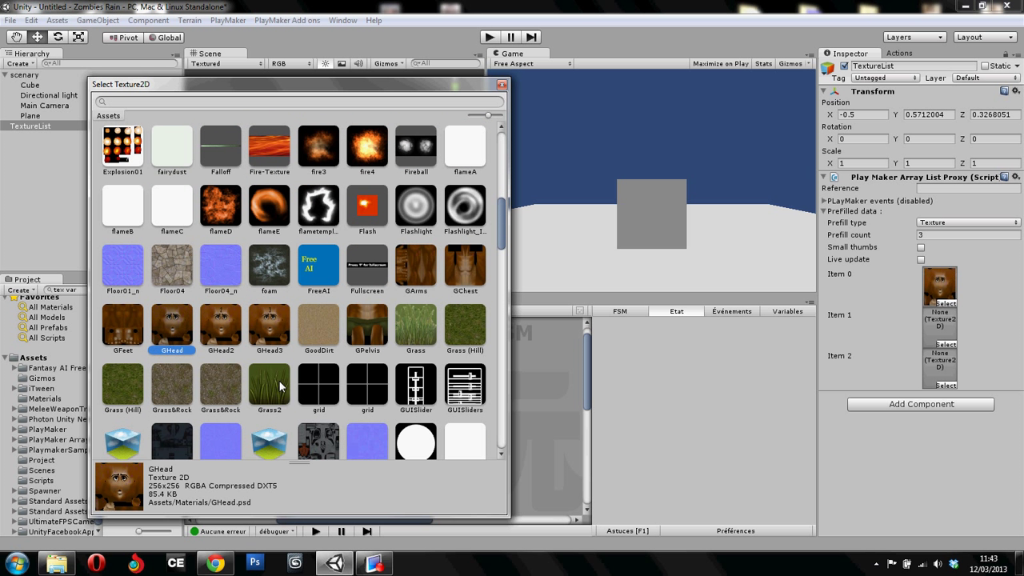
pyautogui.click(942, 346)
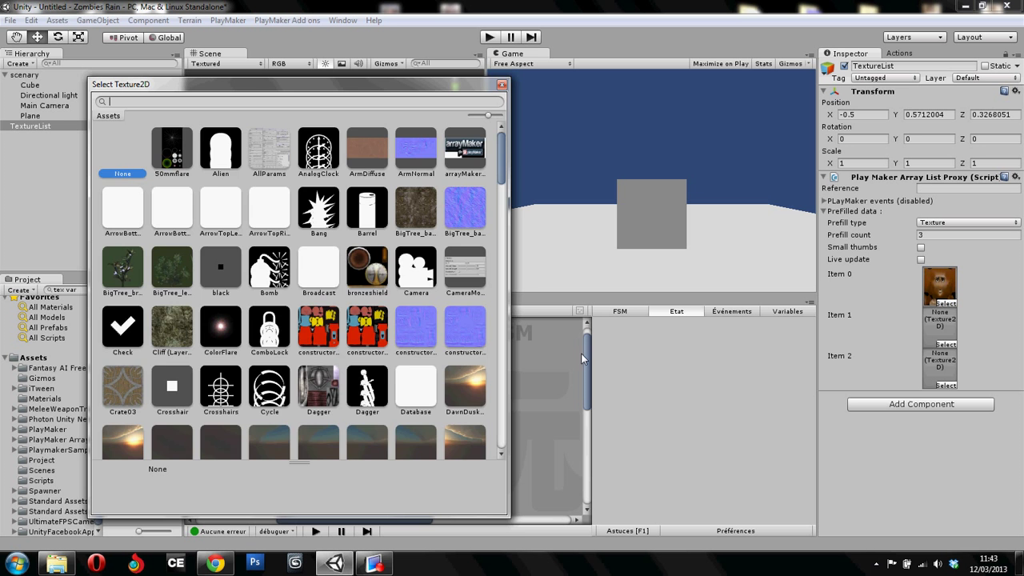
pyautogui.scroll(-5, 298, 347)
pyautogui.scroll(-3, 282, 356)
pyautogui.scroll(-4, 282, 356)
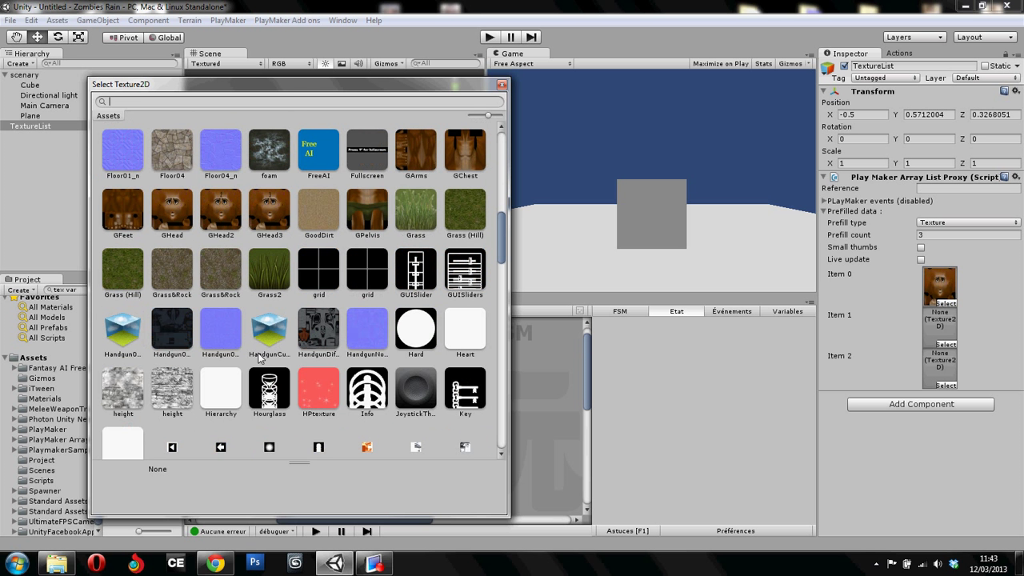
pyautogui.click(221, 212)
# - Assign GHead3 to Item 2 and turn on small thumbnails
pyautogui.click(945, 385)
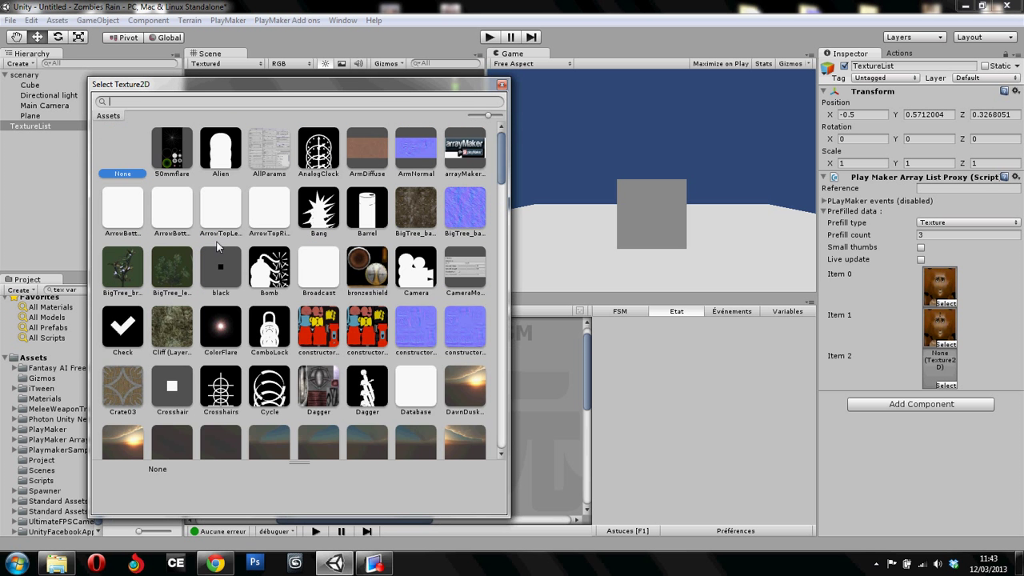
pyautogui.scroll(-5, 229, 312)
pyautogui.scroll(-3, 229, 312)
pyautogui.click(269, 439)
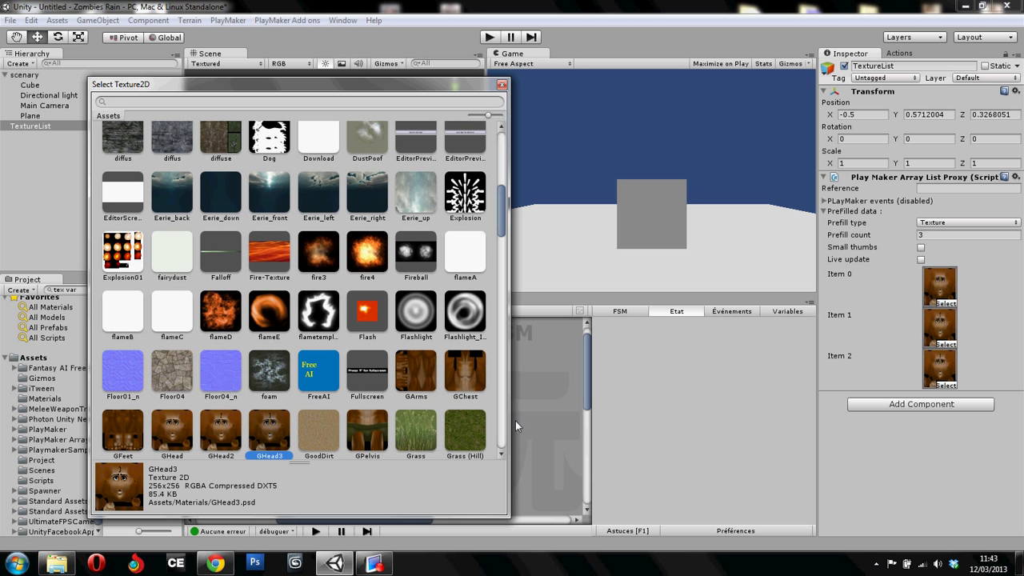
pyautogui.click(921, 247)
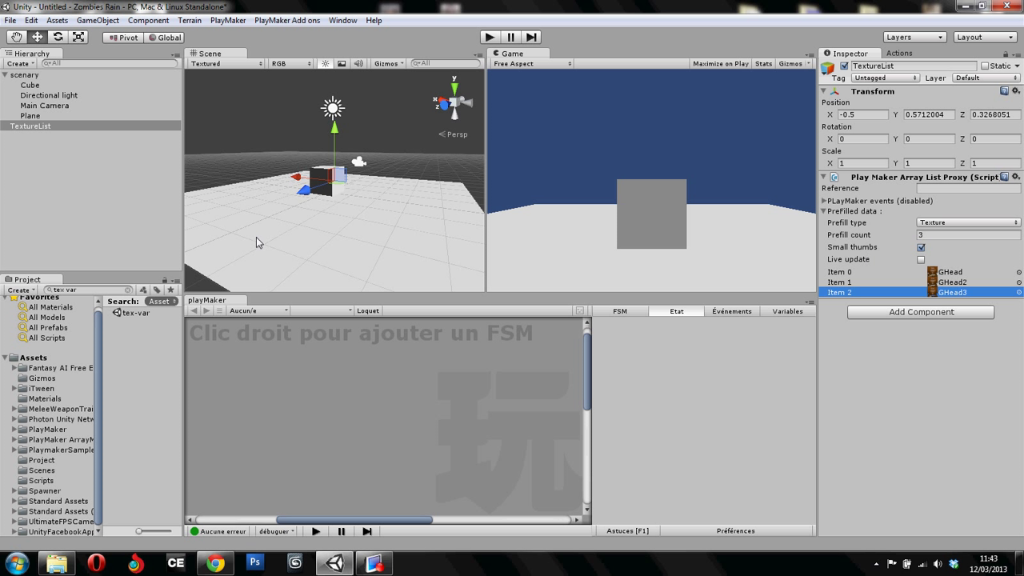
# - Select the Main Camera and find the GUI Button action by searching PlayMaker actions for 'gui'
pyautogui.click(48, 147)
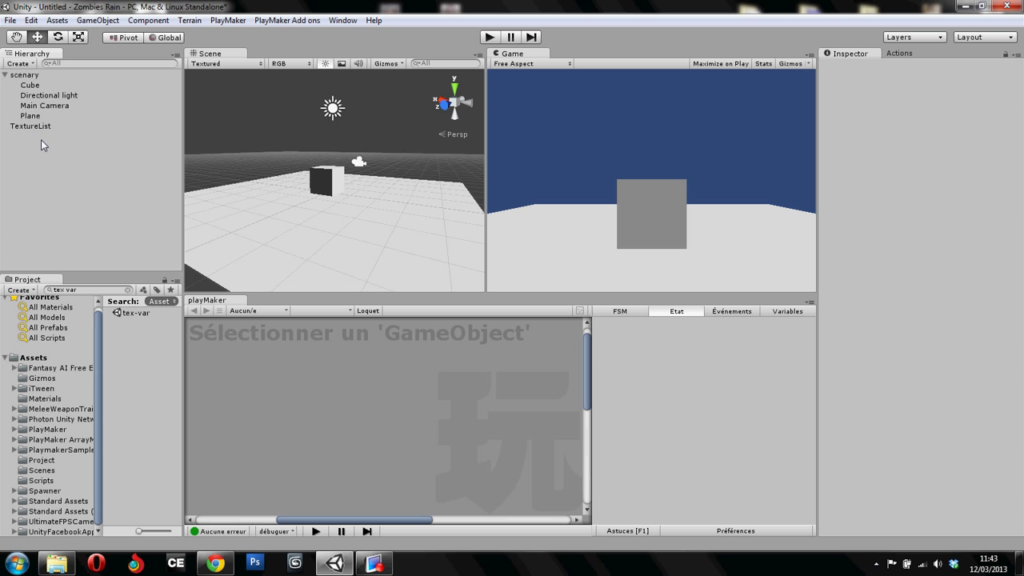
pyautogui.click(40, 106)
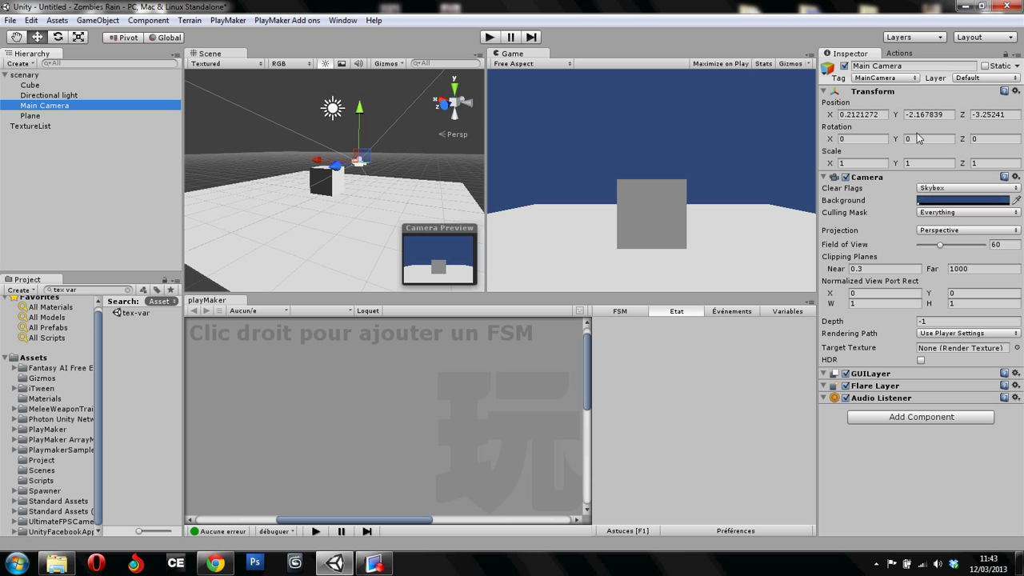
pyautogui.click(899, 53)
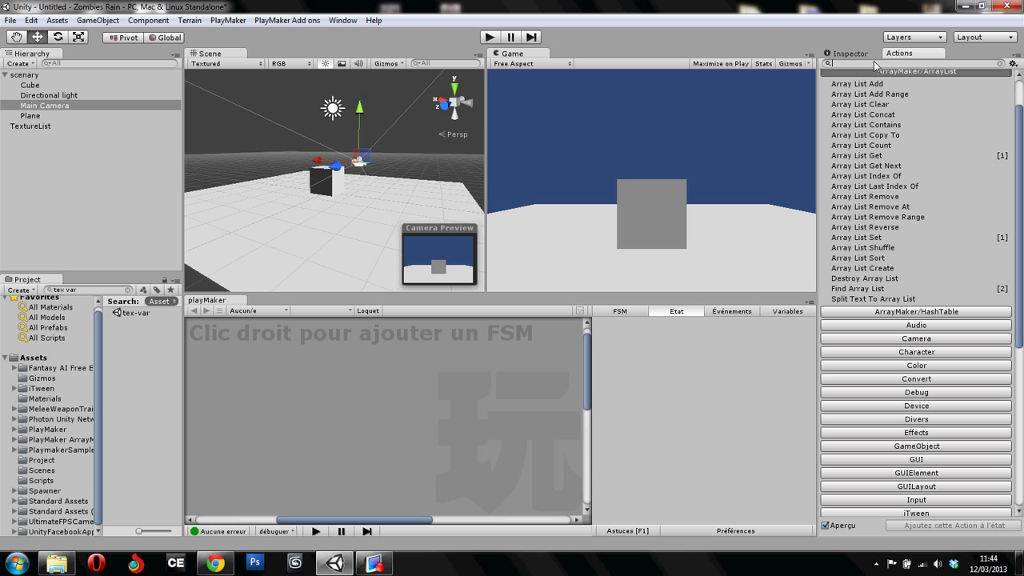
pyautogui.write('gui')
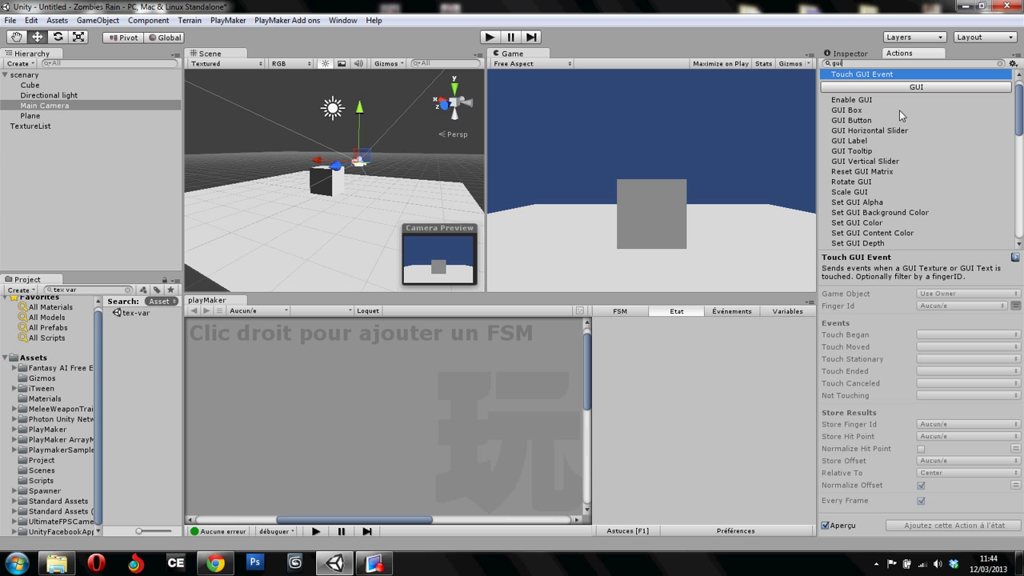
pyautogui.click(868, 120)
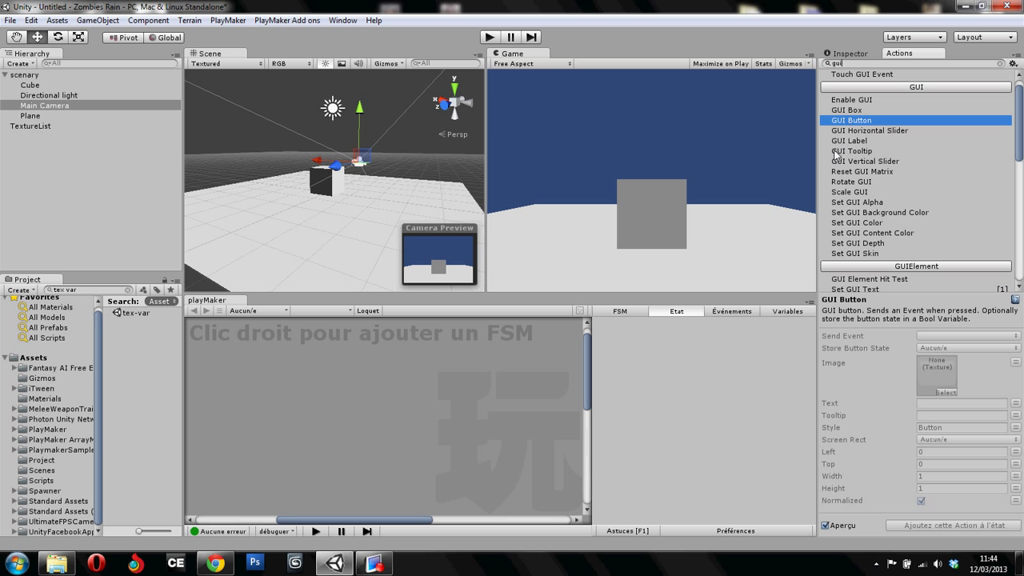
# - Add an FSM to the Main Camera and put the GUI Button action in State 1
pyautogui.rightClick(453, 413)
pyautogui.click(496, 425)
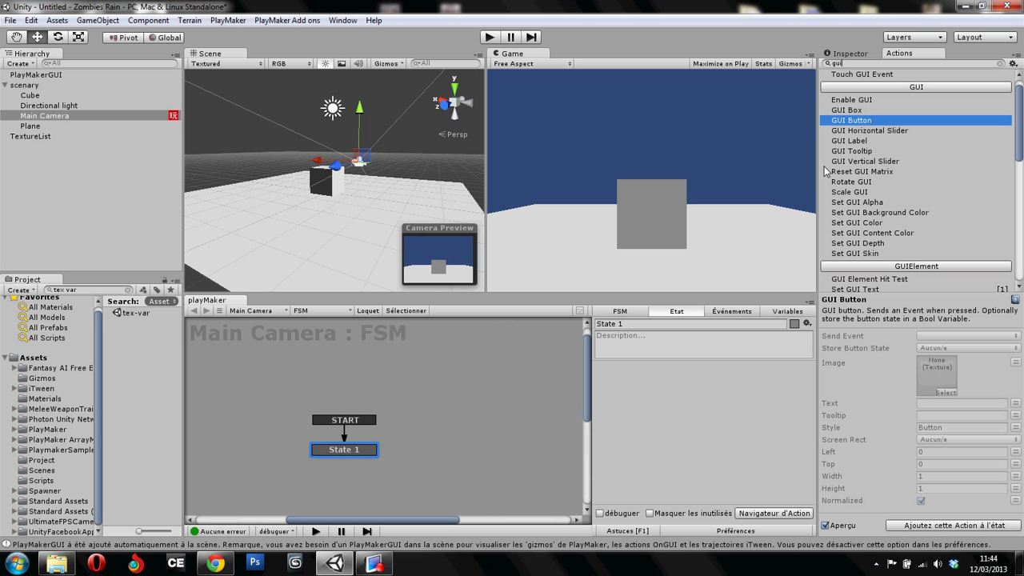
pyautogui.moveTo(851, 120); pyautogui.dragTo(711, 388)
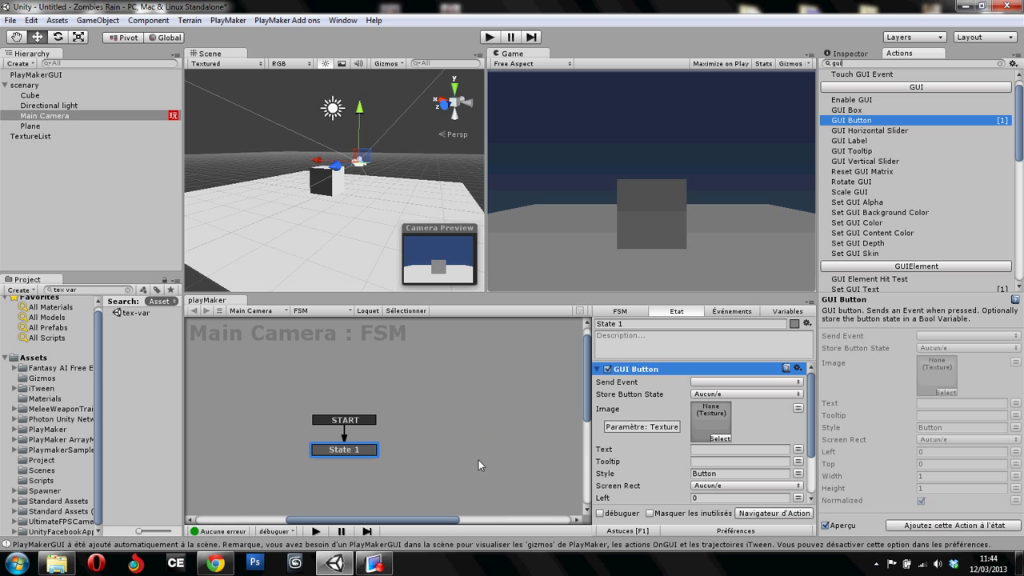
pyautogui.scroll(-2, 616, 424)
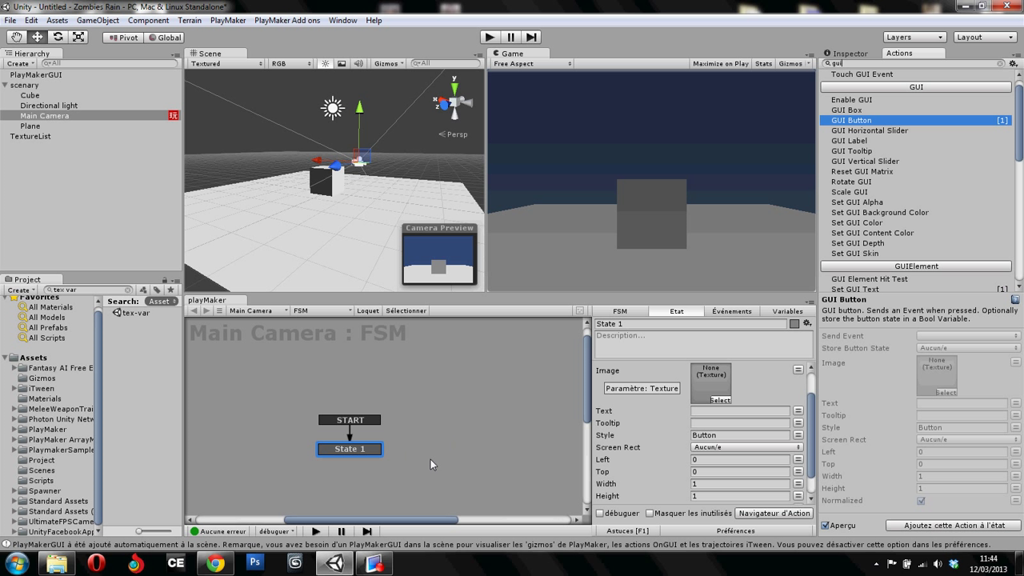
# - Add a new event named 'clicked' to the state machine
pyautogui.click(736, 312)
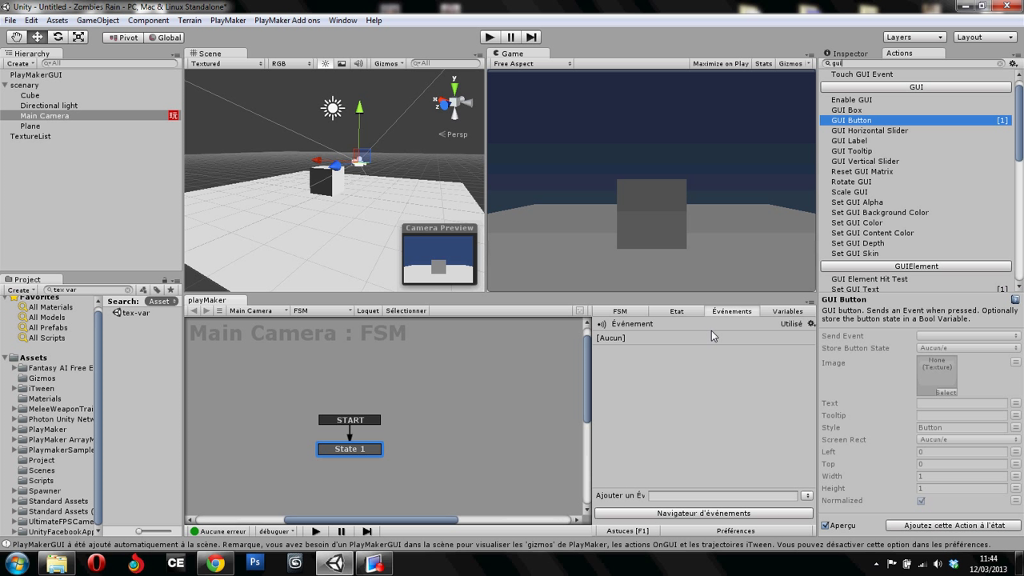
pyautogui.click(719, 496)
pyautogui.write('clic')
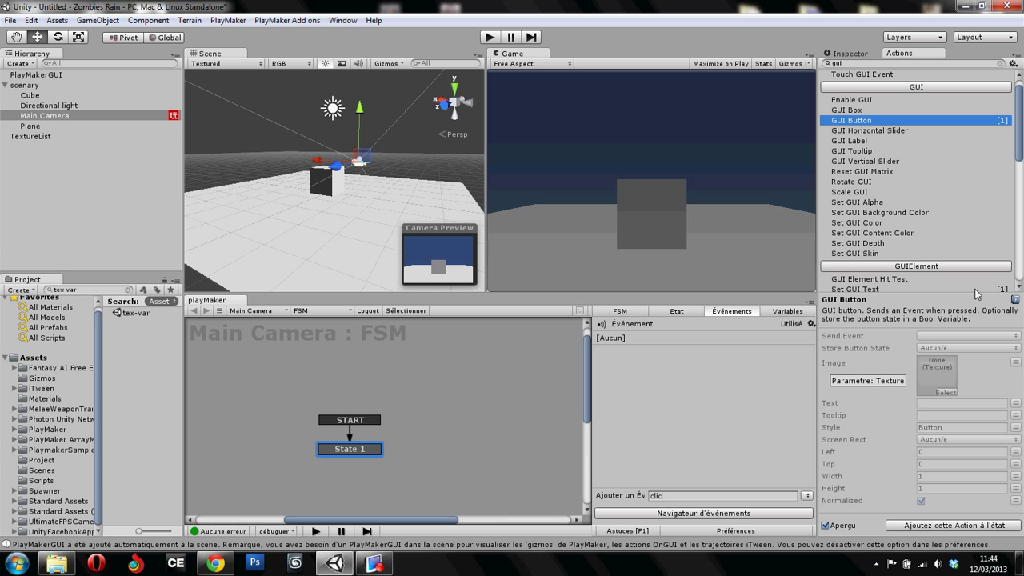
pyautogui.write('ked')
pyautogui.press('Return')
# - Give State 1 a clicked transition and link it to a new State 2
pyautogui.click(370, 454)
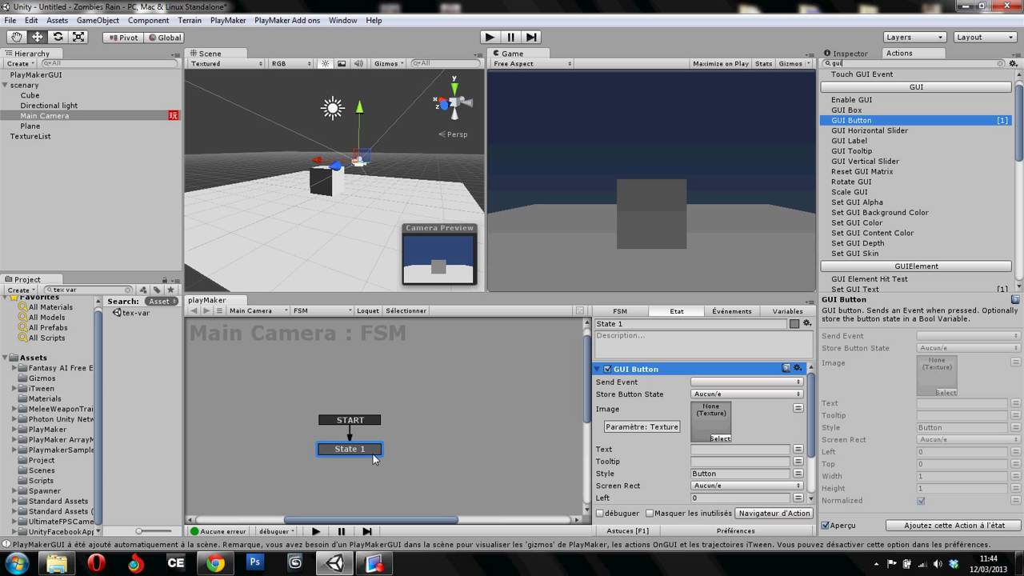
pyautogui.rightClick(370, 454)
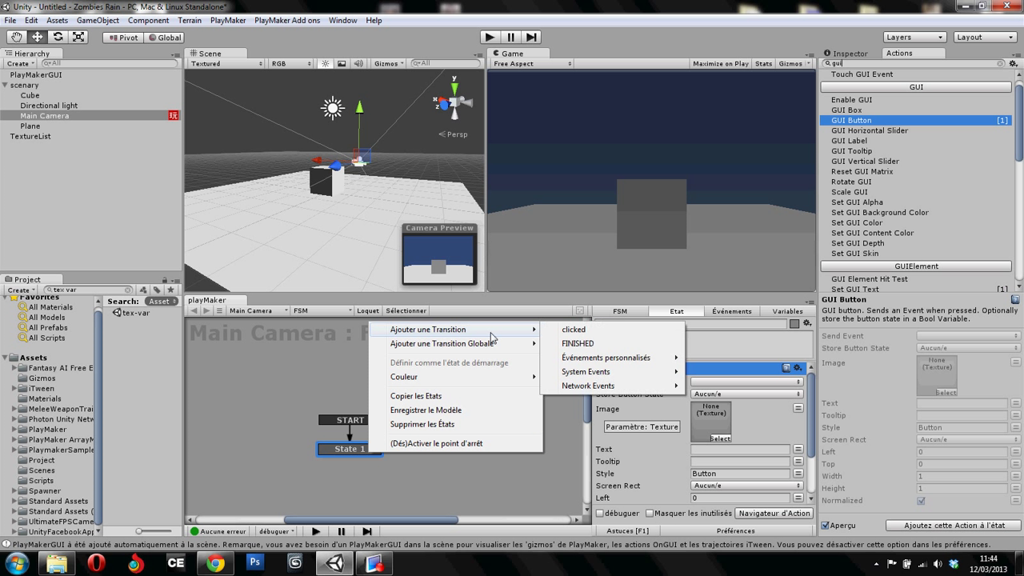
pyautogui.click(576, 329)
pyautogui.rightClick(473, 429)
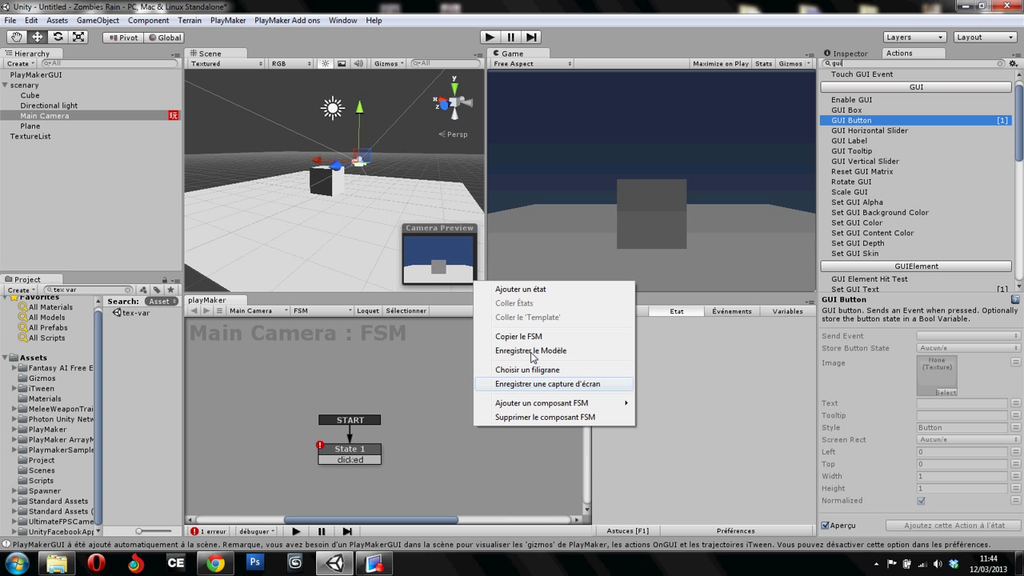
pyautogui.click(520, 288)
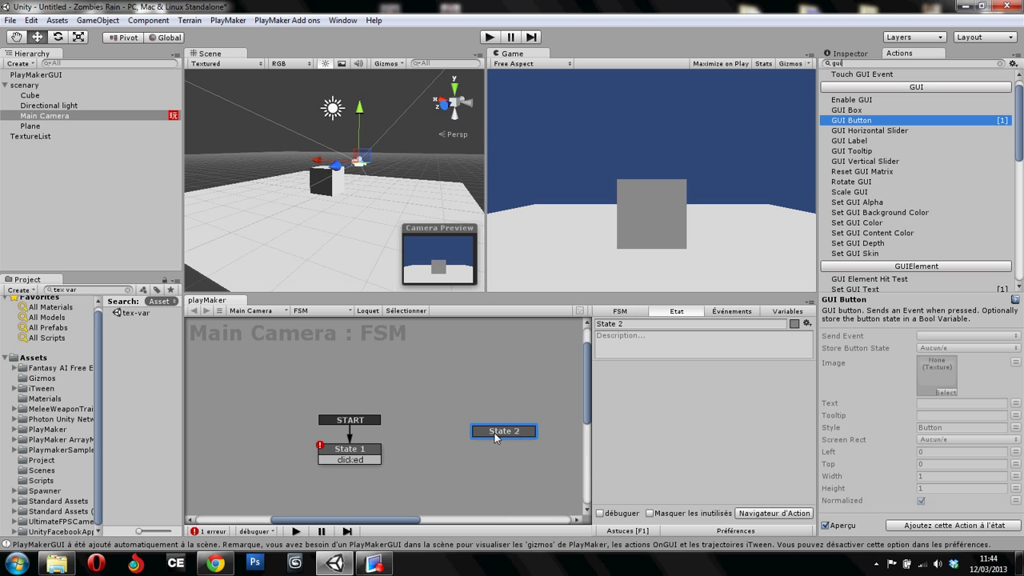
pyautogui.moveTo(369, 463); pyautogui.dragTo(502, 432)
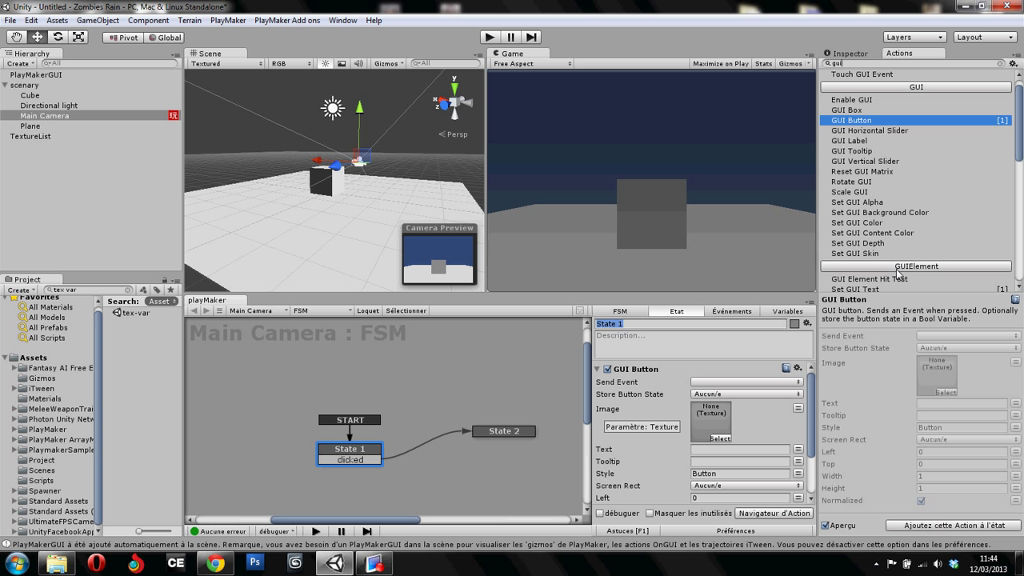
# - Rename State 1 to 'idle' and label its GUI button 'Swap'
pyautogui.write('id')
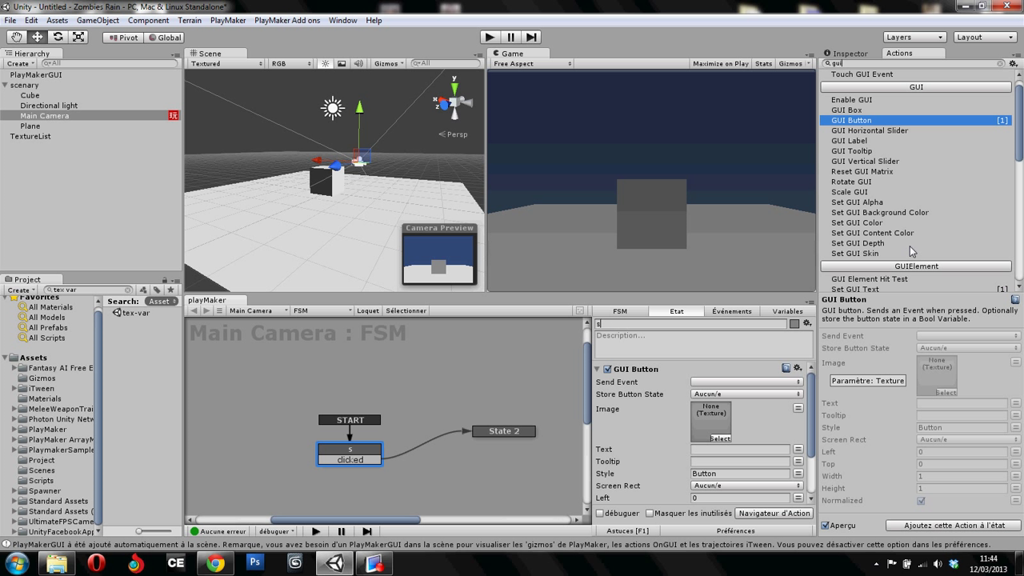
pyautogui.write('le')
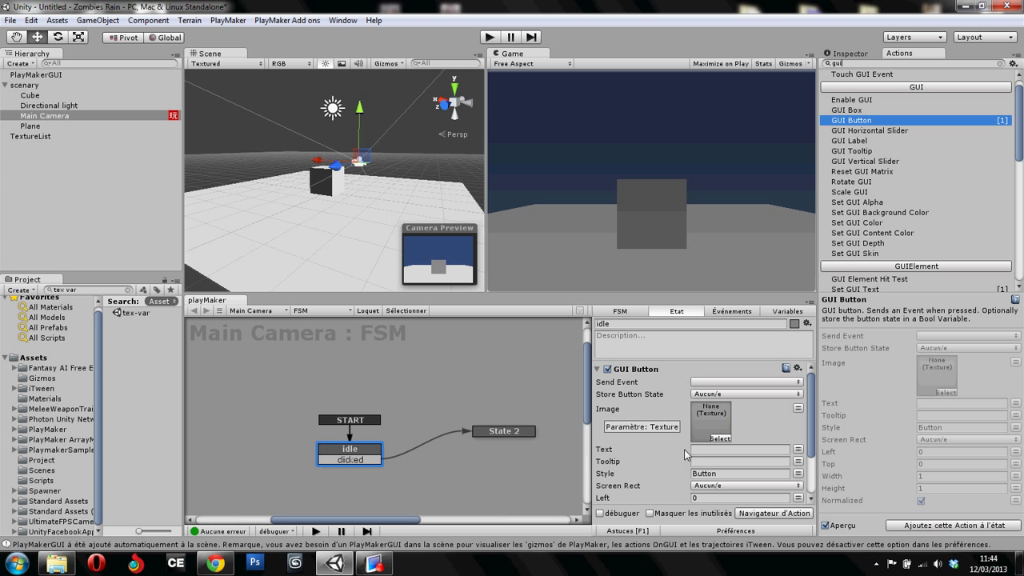
pyautogui.scroll(-2, 686, 451)
pyautogui.click(745, 412)
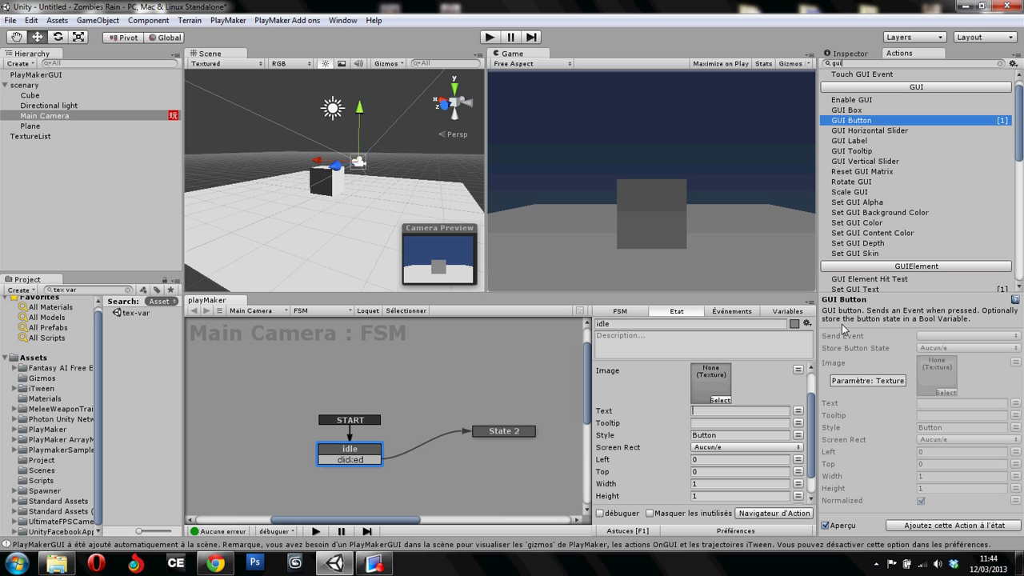
pyautogui.write('Swp')
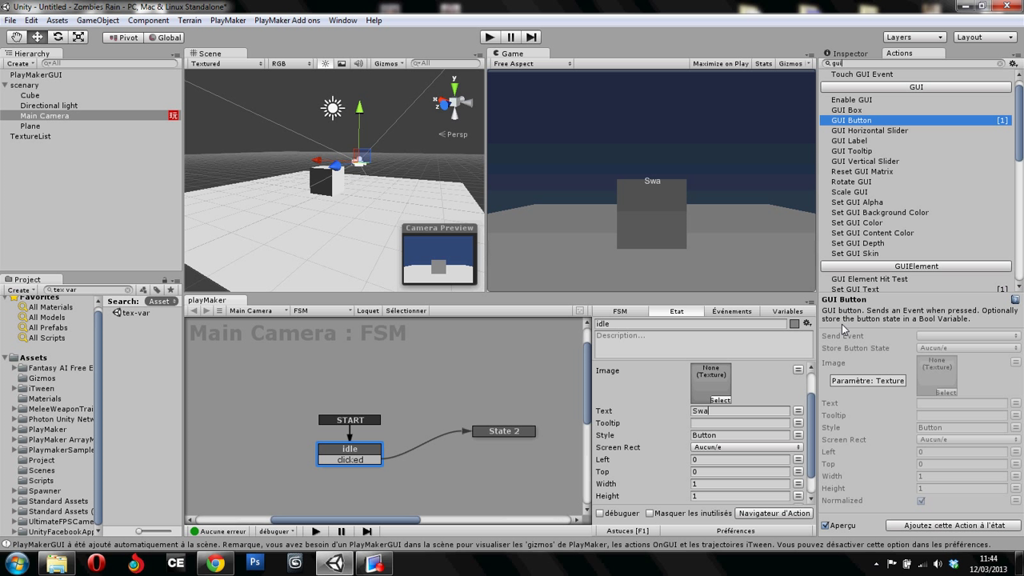
pyautogui.press('BackSpace')
pyautogui.write('ap')
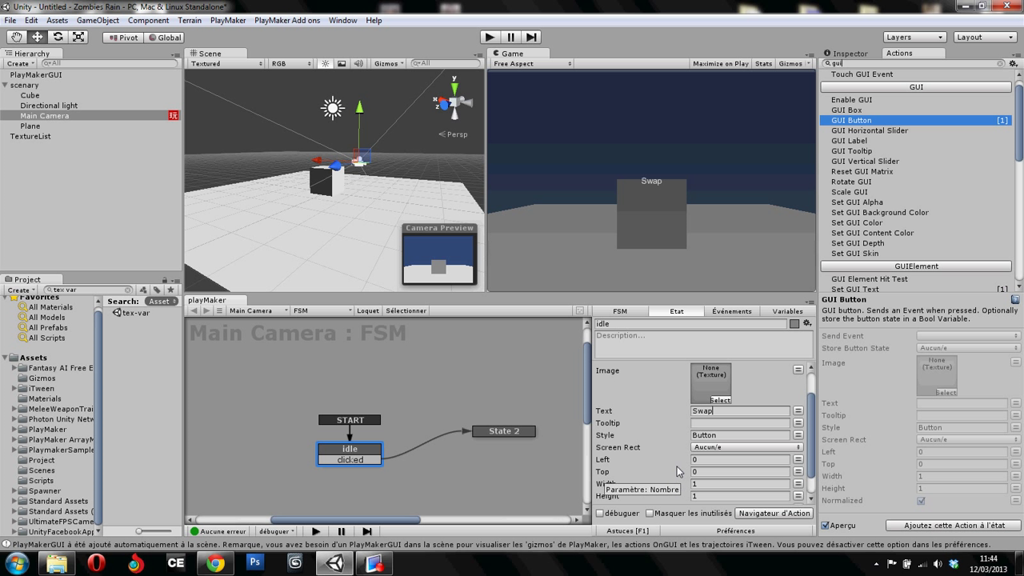
# - Size the Swap button to width 0.12, height 0.09 and place it at left 0.42, top 0.88
pyautogui.moveTo(676, 485); pyautogui.dragTo(646, 492)
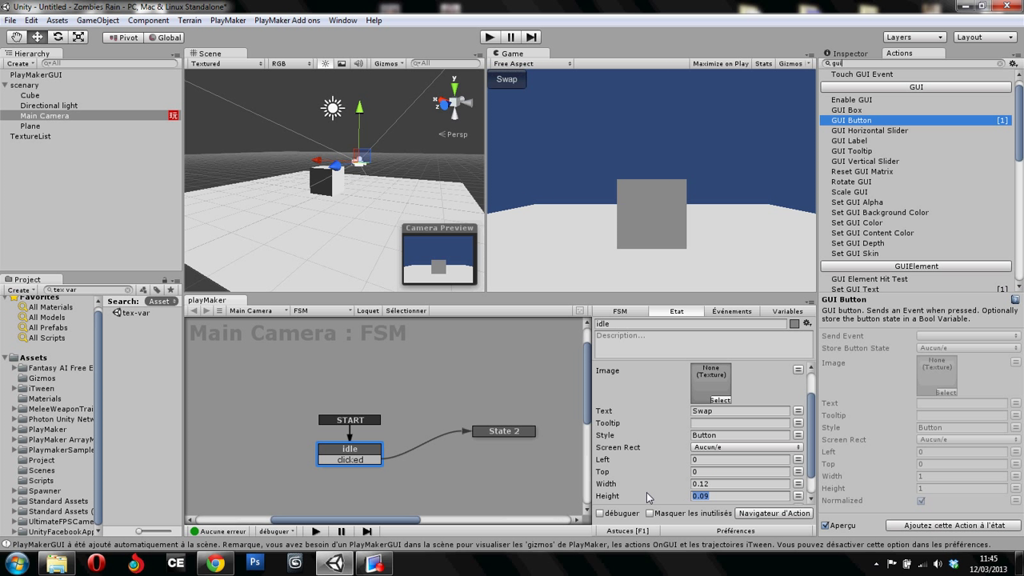
pyautogui.click(646, 492)
pyautogui.moveTo(653, 457)
pyautogui.mouseDown()
pyautogui.moveTo(669, 457)
pyautogui.moveTo(675, 471)
pyautogui.mouseUp()
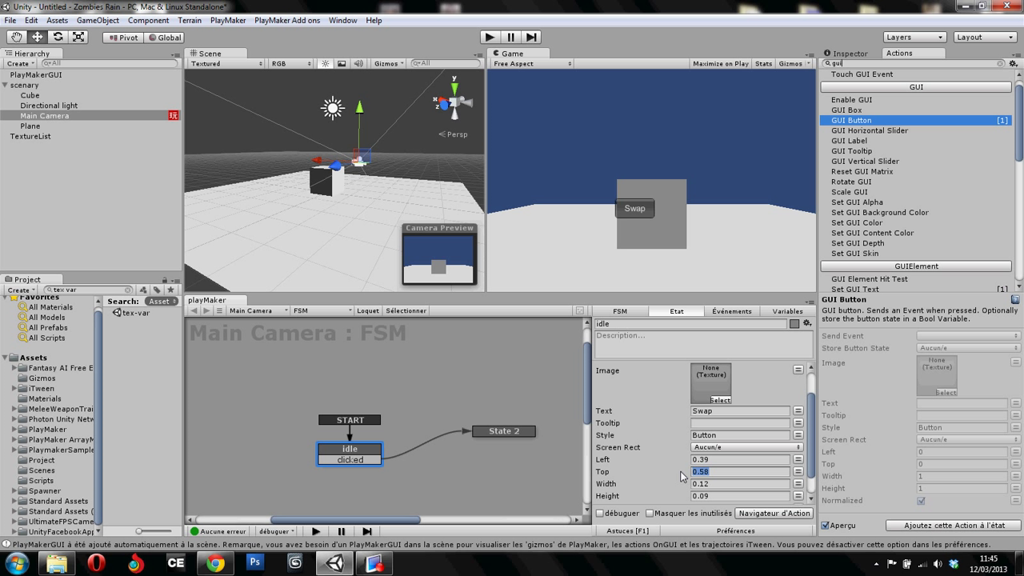
pyautogui.moveTo(681, 472); pyautogui.dragTo(686, 472)
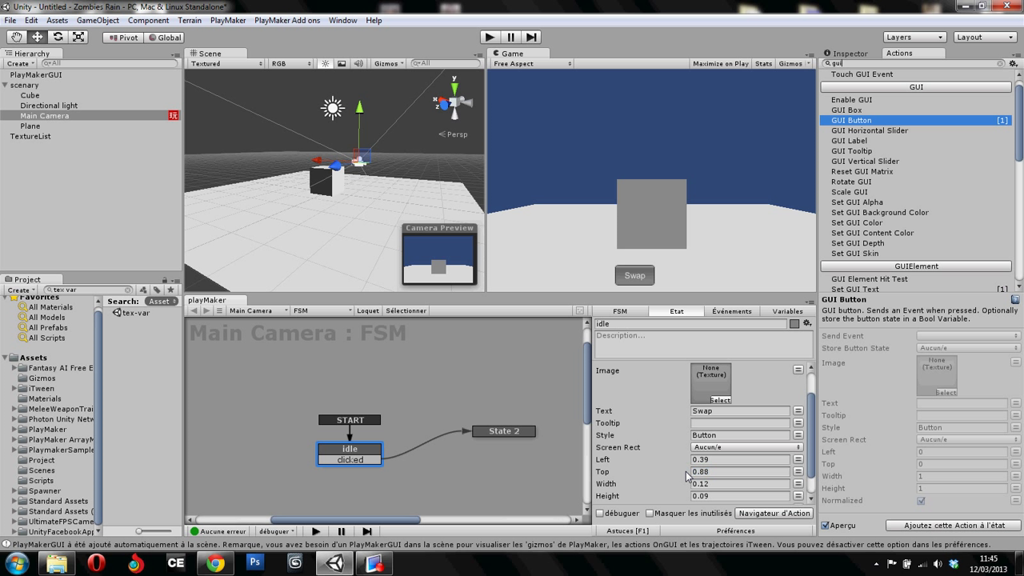
pyautogui.moveTo(673, 460); pyautogui.dragTo(673, 460)
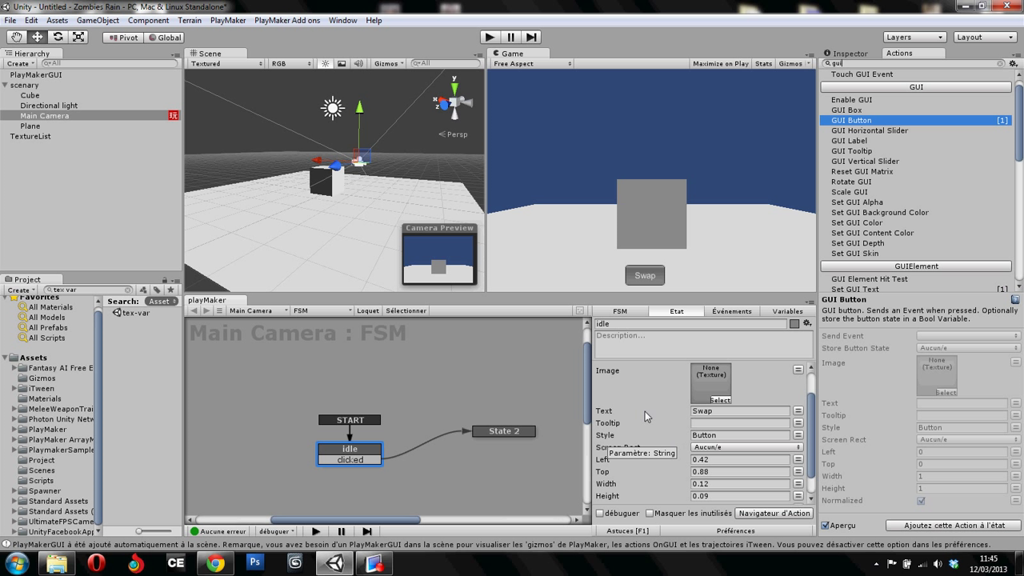
# - Make the Swap button send the clicked event and collapse the GUI Button action
pyautogui.scroll(2, 650, 406)
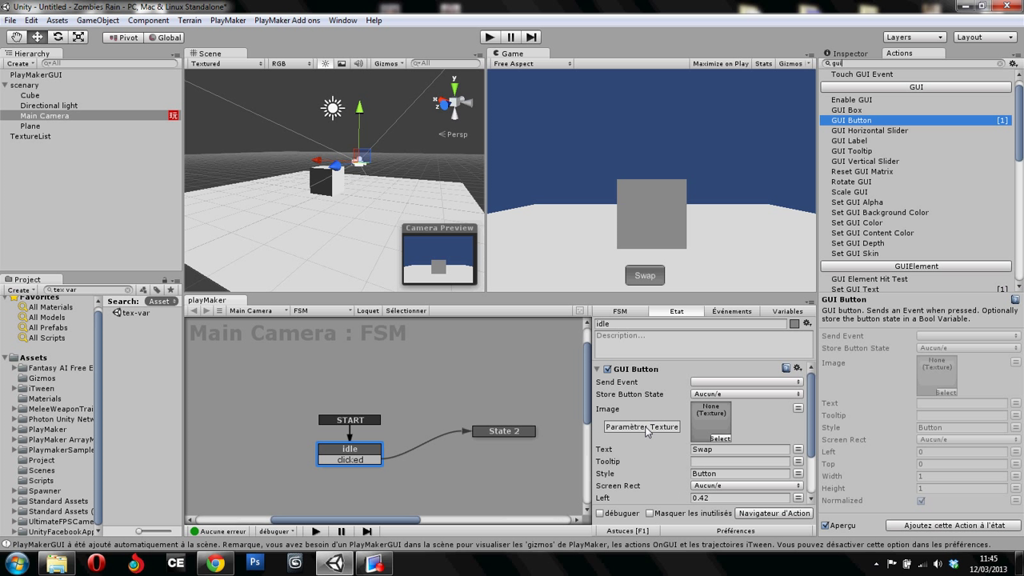
pyautogui.click(709, 382)
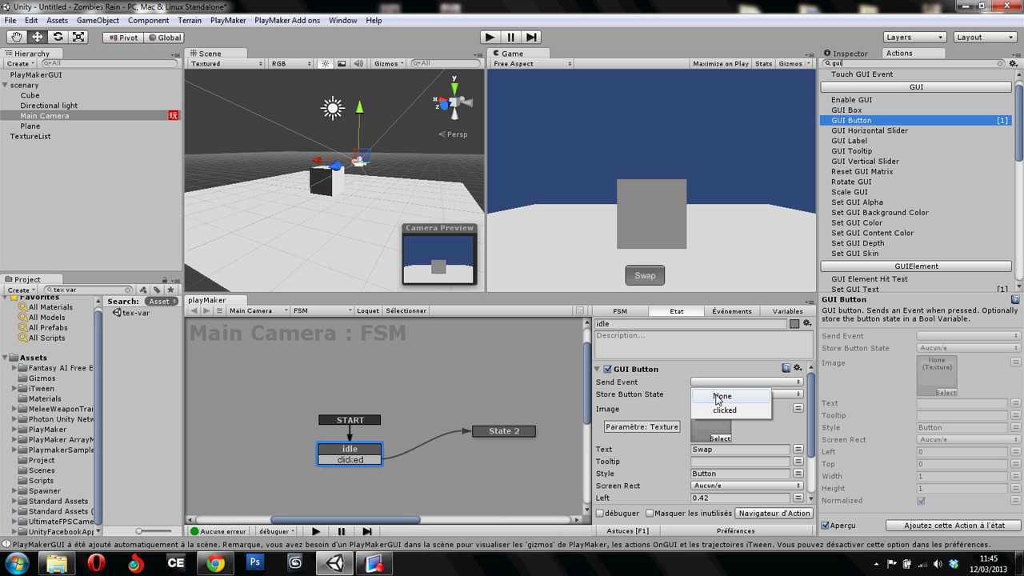
pyautogui.click(725, 411)
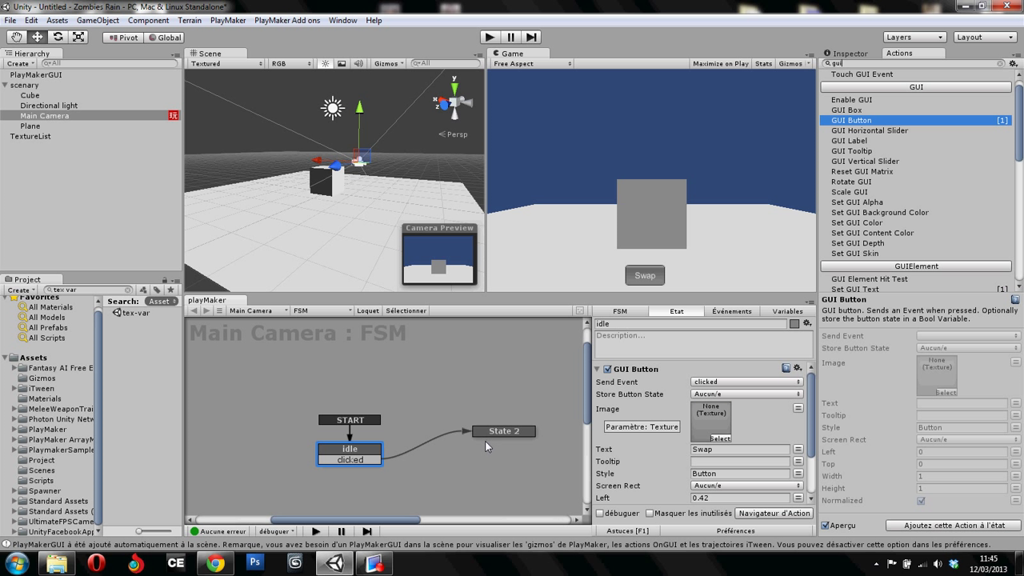
pyautogui.click(598, 369)
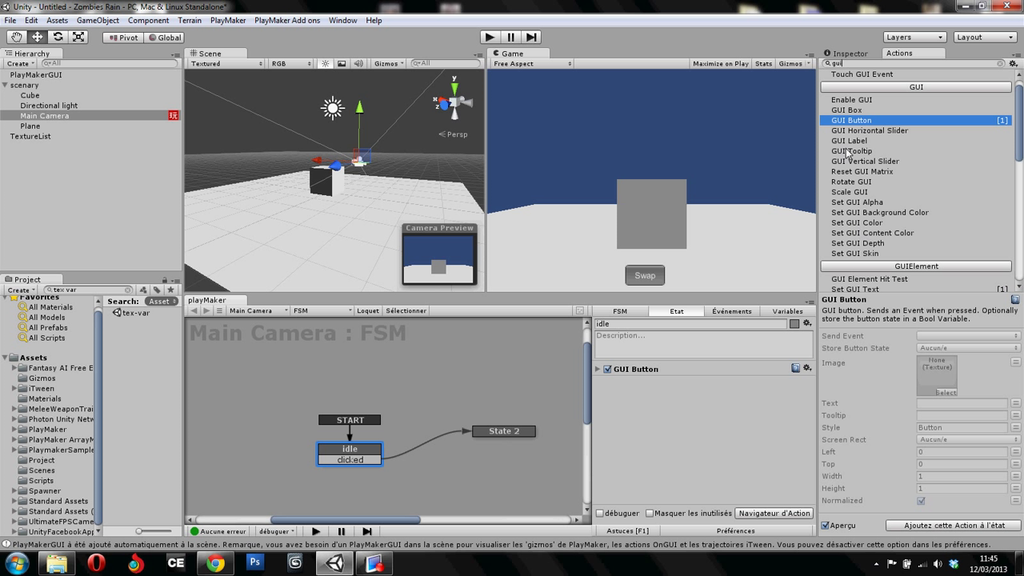
# - Add a Set Material Texture action targeting the Cube, with its texture taken from a variable
pyautogui.click(903, 61)
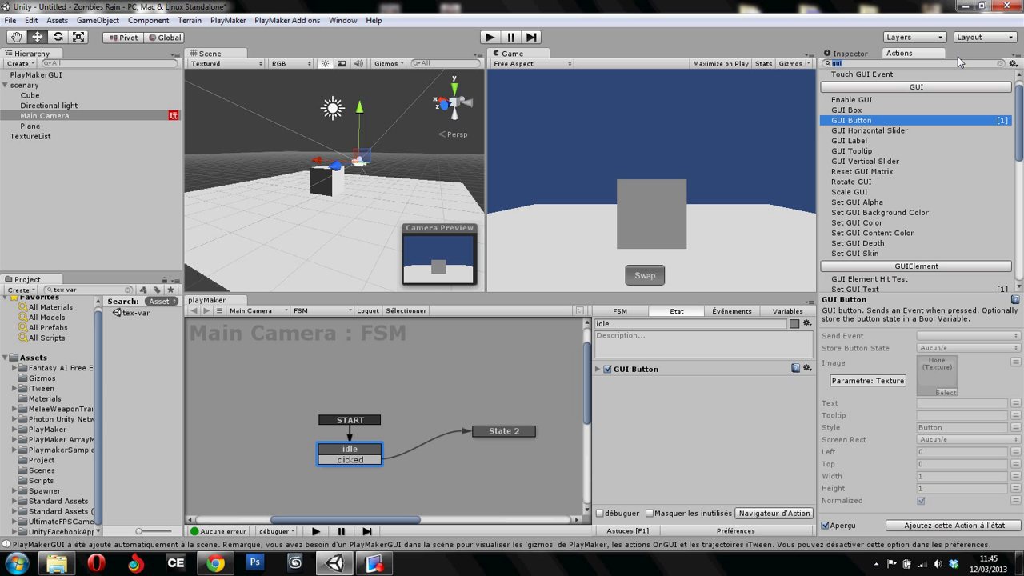
pyautogui.write('t')
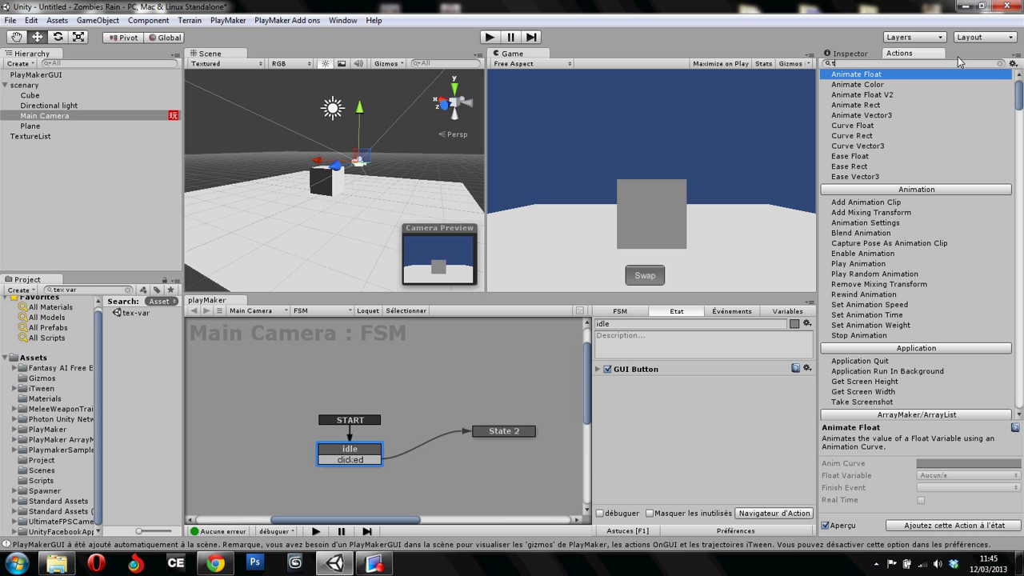
pyautogui.write('exture')
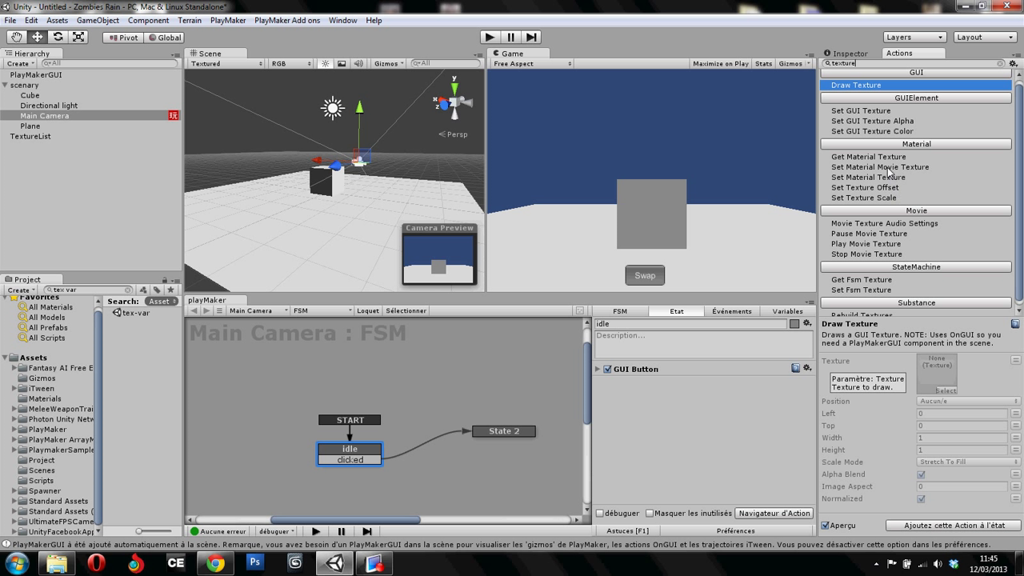
pyautogui.doubleClick(883, 179)
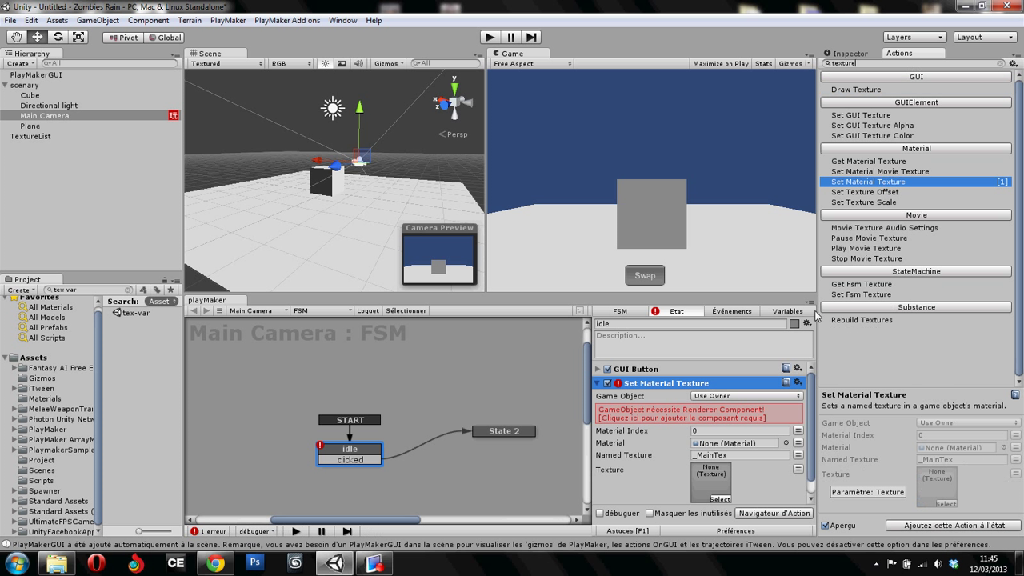
pyautogui.click(734, 396)
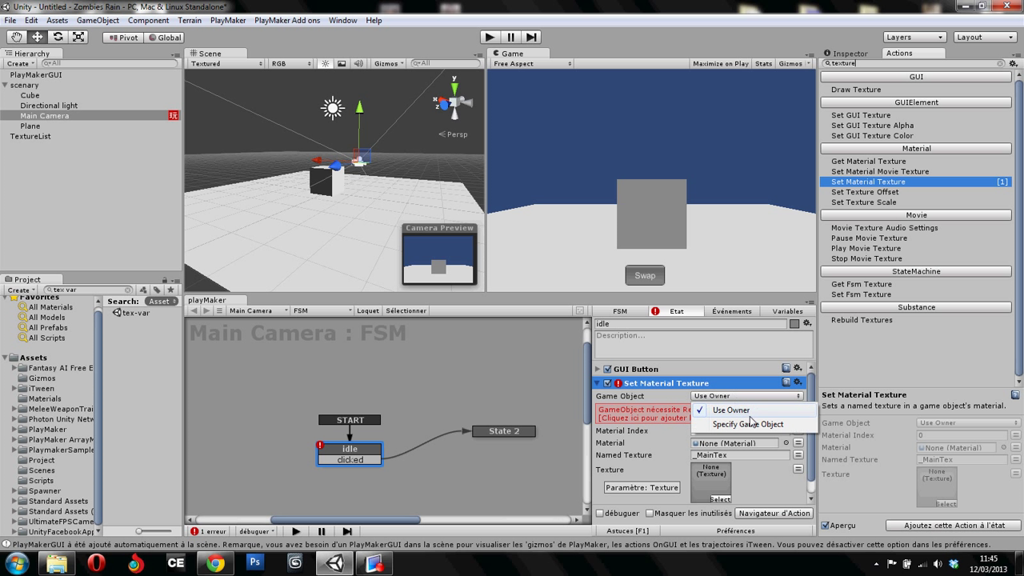
pyautogui.click(752, 423)
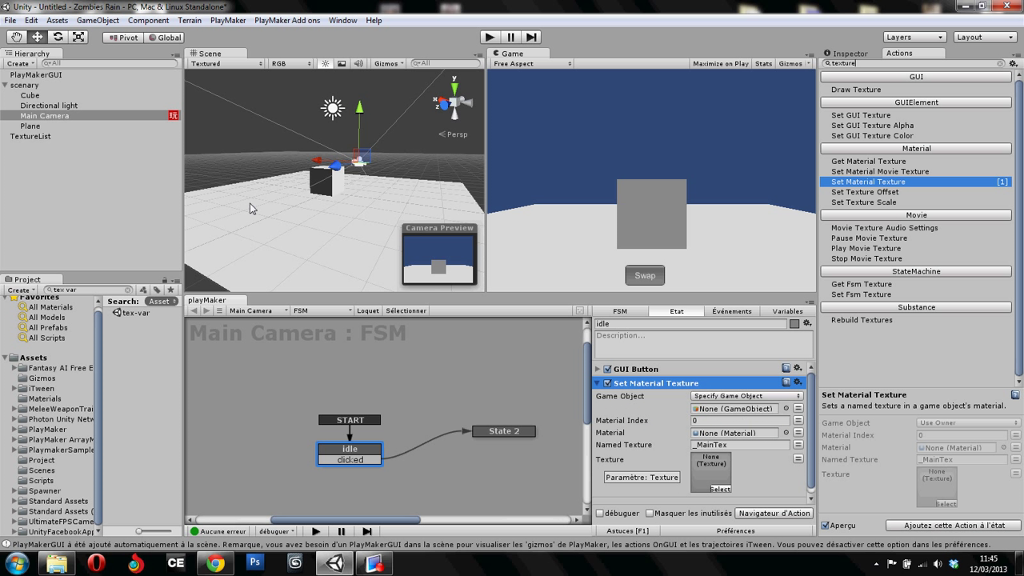
pyautogui.click(730, 409)
pyautogui.moveTo(728, 421); pyautogui.dragTo(750, 411)
pyautogui.click(798, 459)
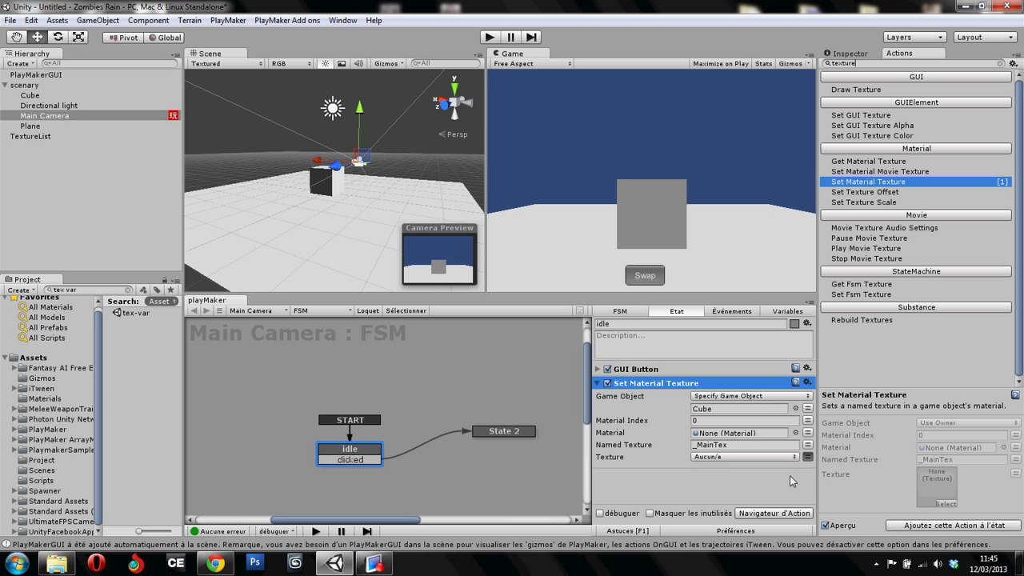
pyautogui.click(779, 313)
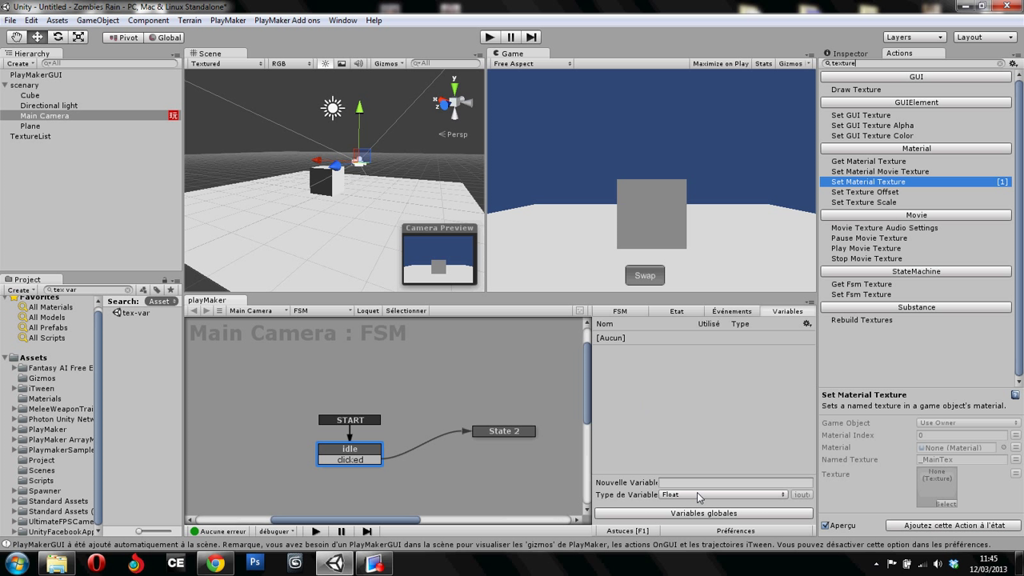
# - Remove TexHead_Num from the globals and give TexHead_Active the GHead3 texture
pyautogui.click(704, 513)
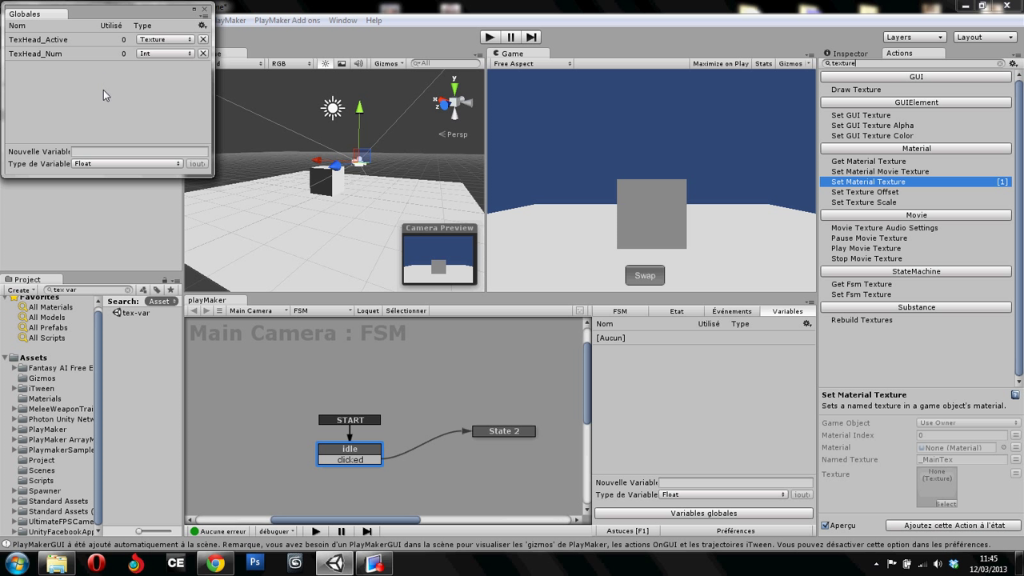
pyautogui.click(204, 54)
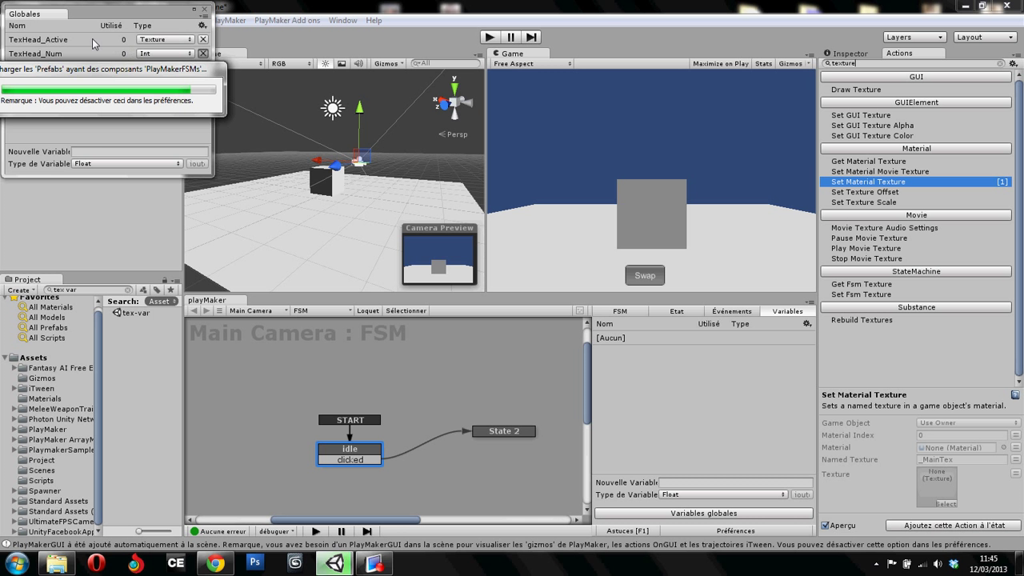
pyautogui.click(51, 40)
pyautogui.click(102, 140)
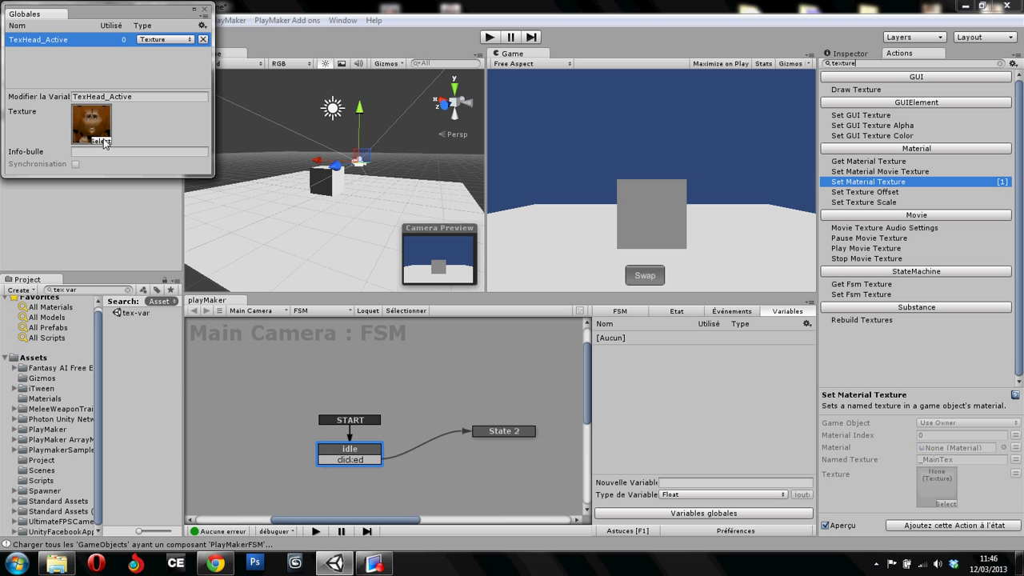
pyautogui.scroll(-3, 188, 236)
pyautogui.scroll(-3, 194, 256)
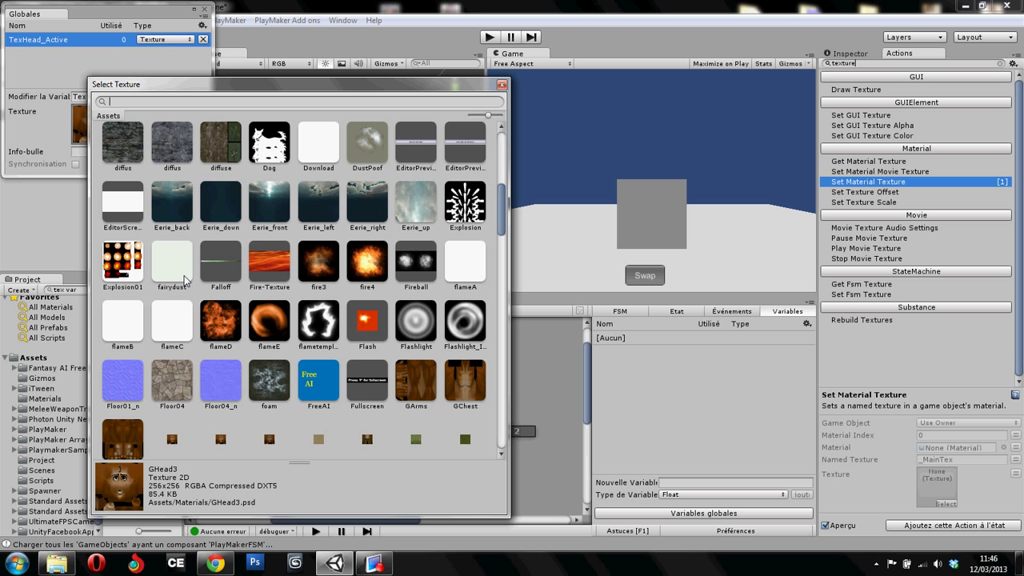
pyautogui.scroll(-2, 200, 271)
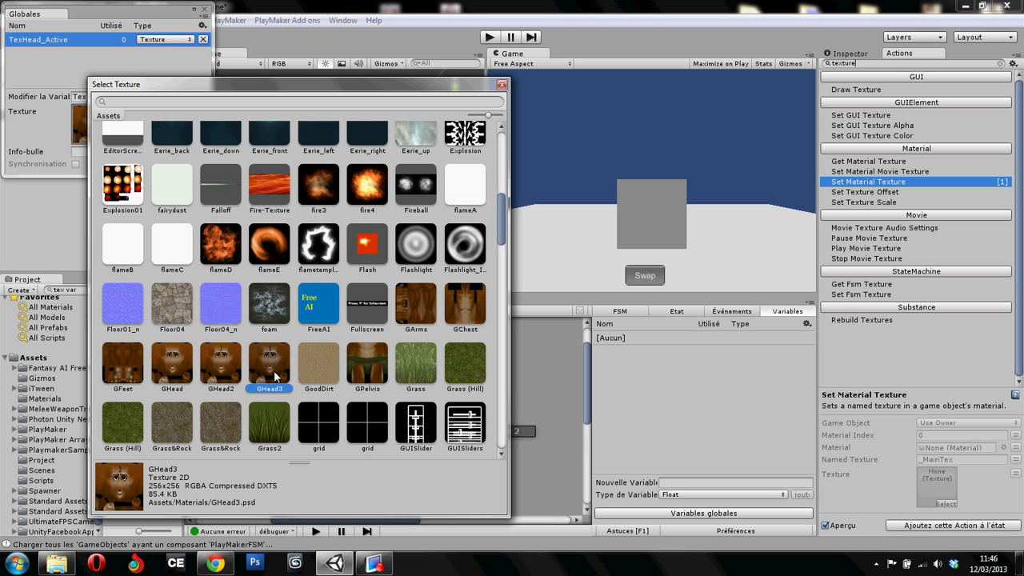
pyautogui.click(502, 84)
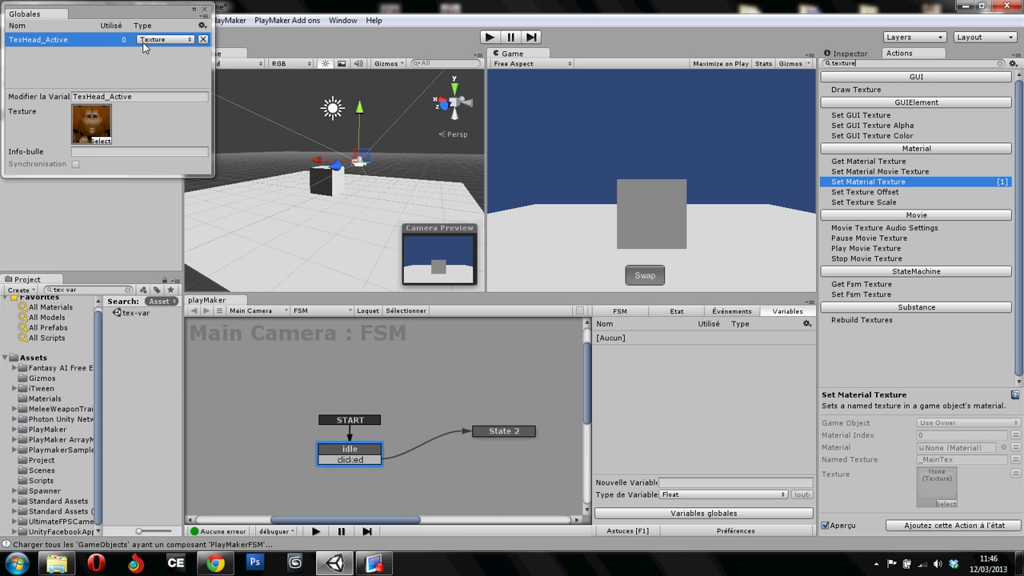
pyautogui.click(206, 12)
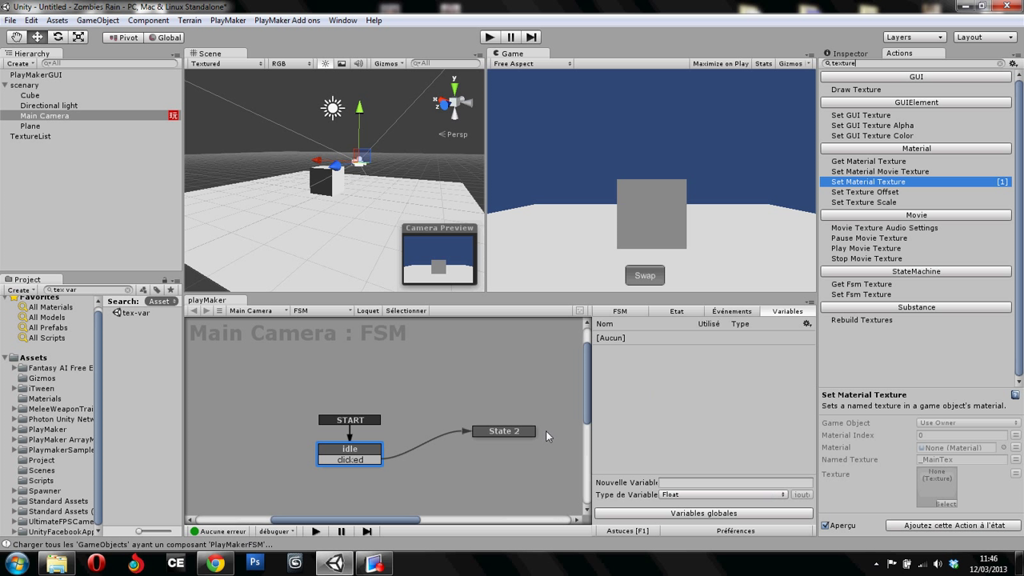
# - Set the Set Material Texture action's Texture to the TexHead_Active global
pyautogui.click(353, 459)
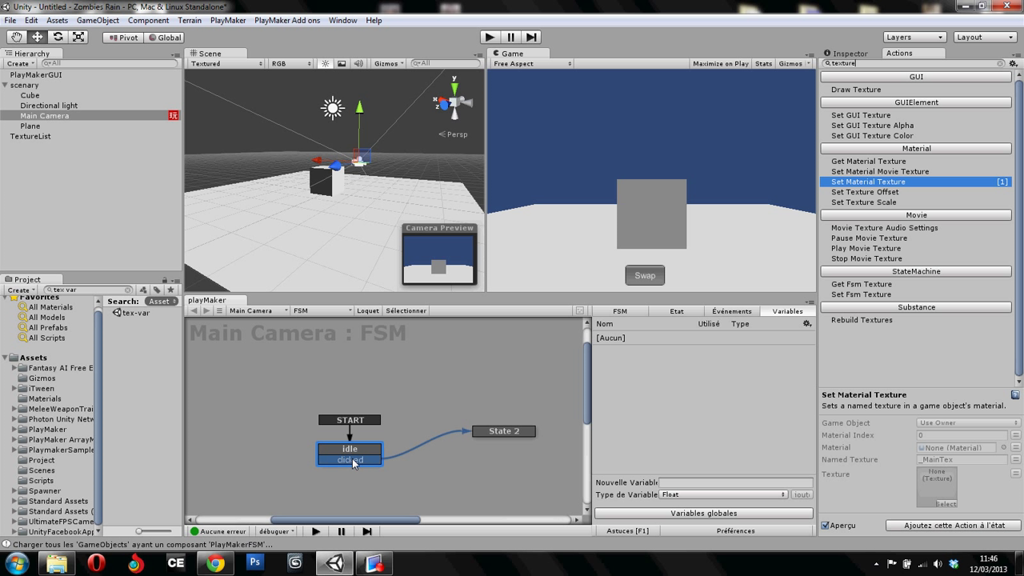
pyautogui.click(674, 314)
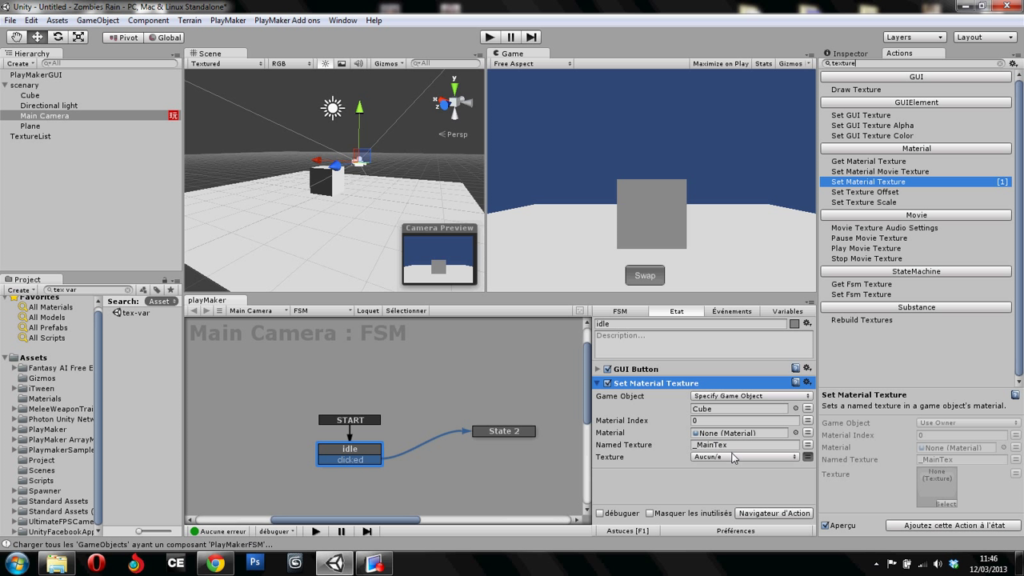
pyautogui.click(781, 458)
pyautogui.moveTo(728, 485)
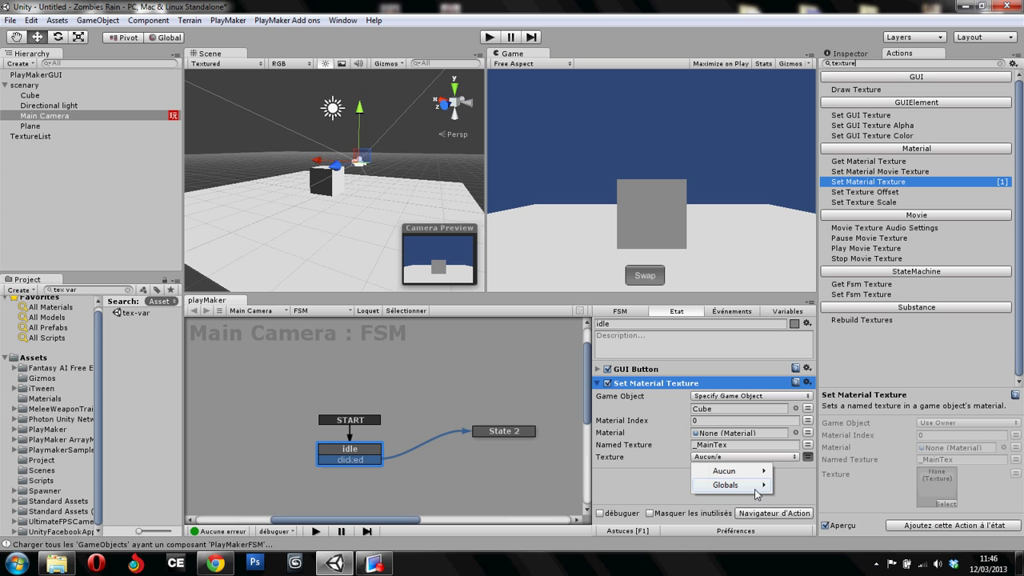
pyautogui.click(817, 485)
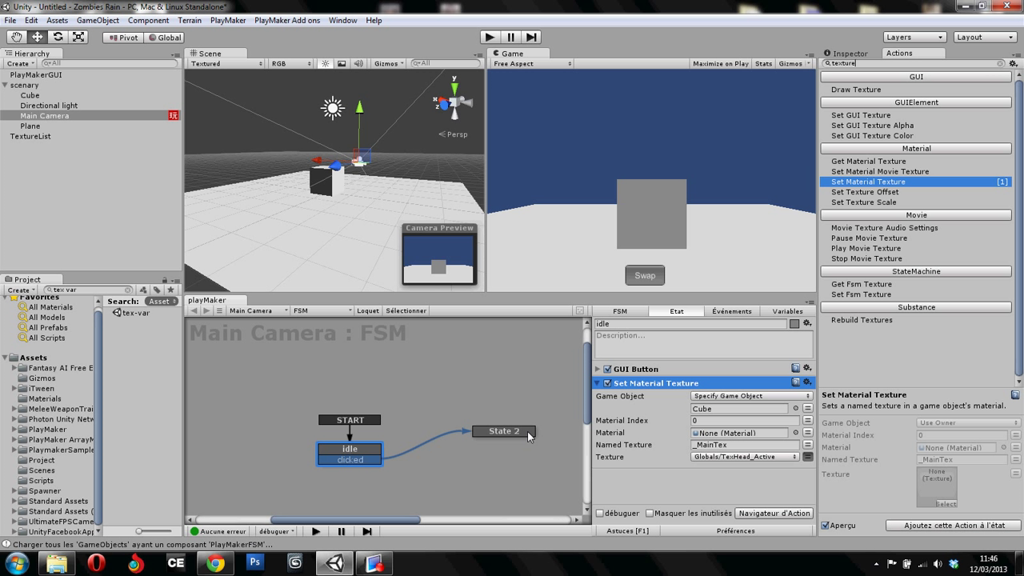
# - Run the game, press Swap to test the cube's texture, then stop playback
pyautogui.click(491, 37)
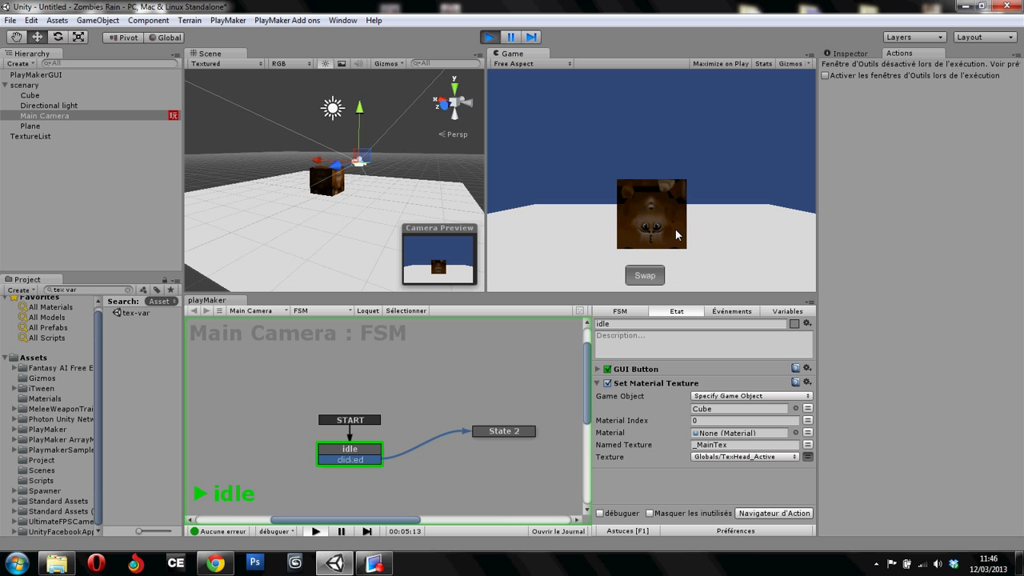
pyautogui.click(645, 276)
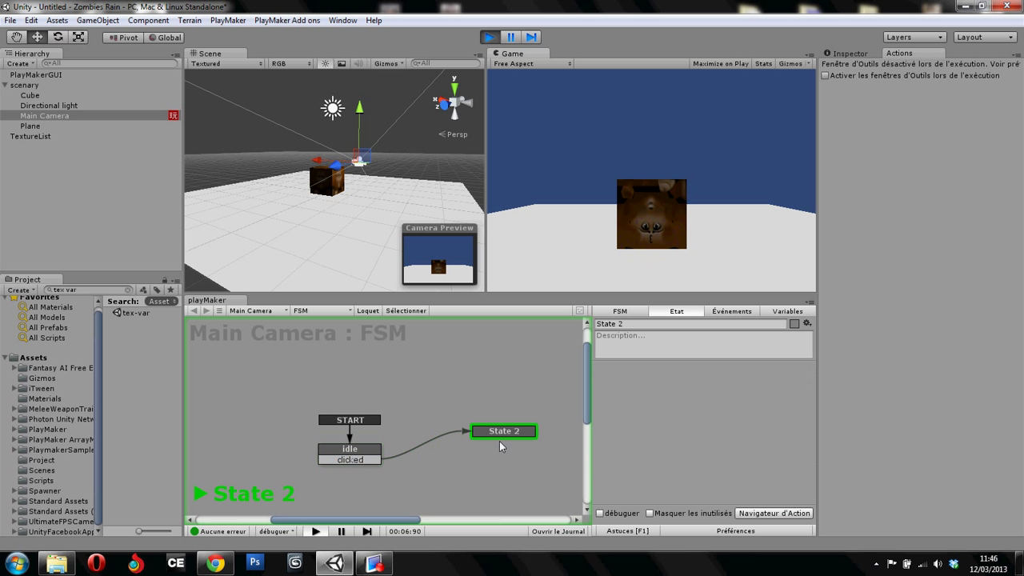
pyautogui.click(488, 37)
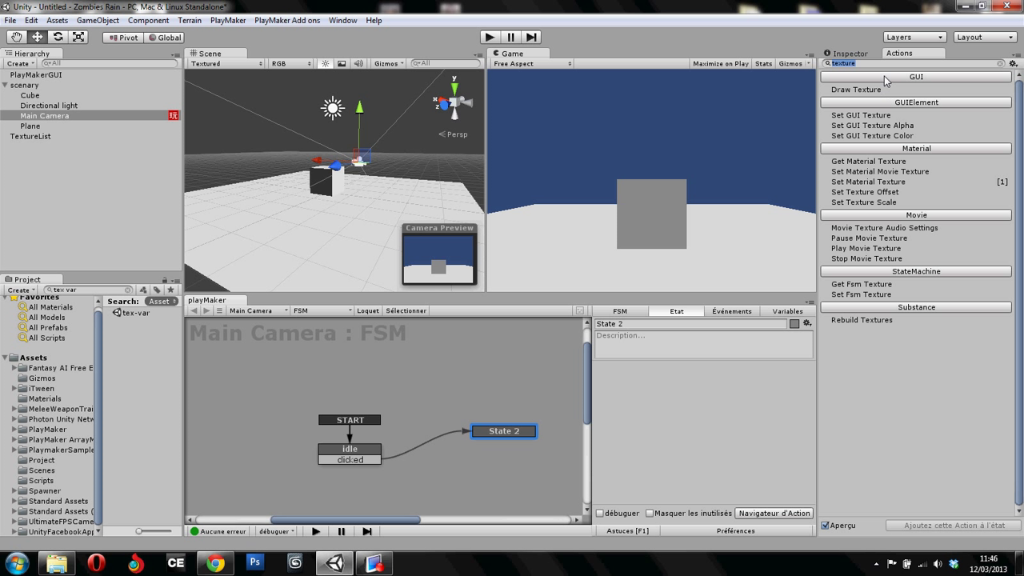
# - Add an Array List Get Next action to State 2 from the full actions list
pyautogui.click(1000, 63)
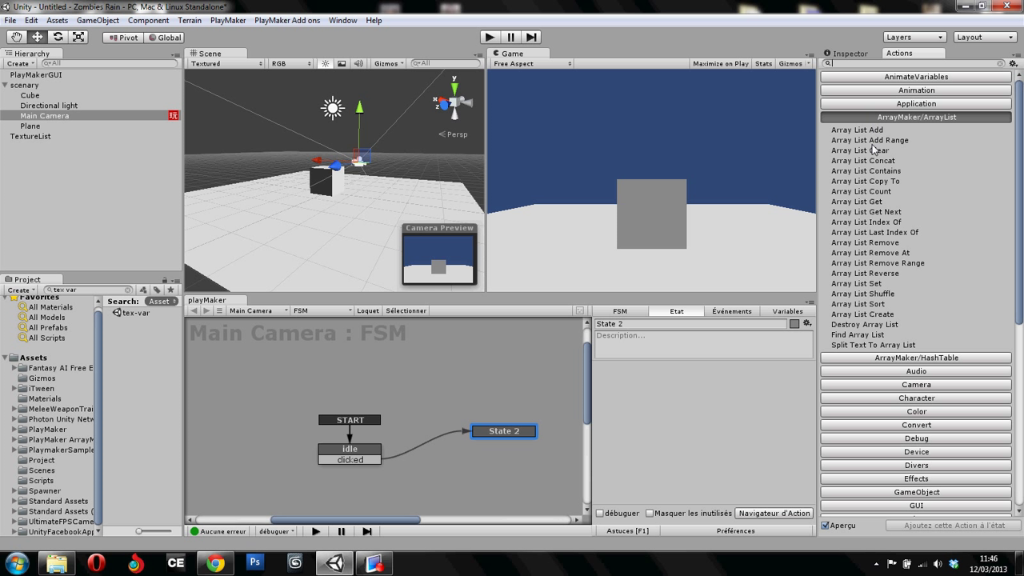
pyautogui.click(883, 212)
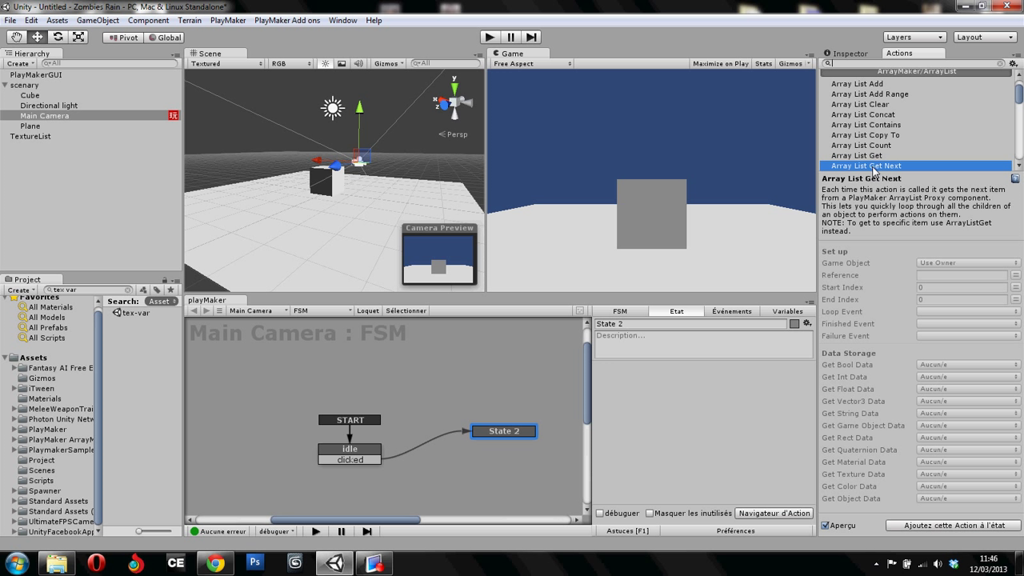
pyautogui.moveTo(873, 170); pyautogui.dragTo(765, 430)
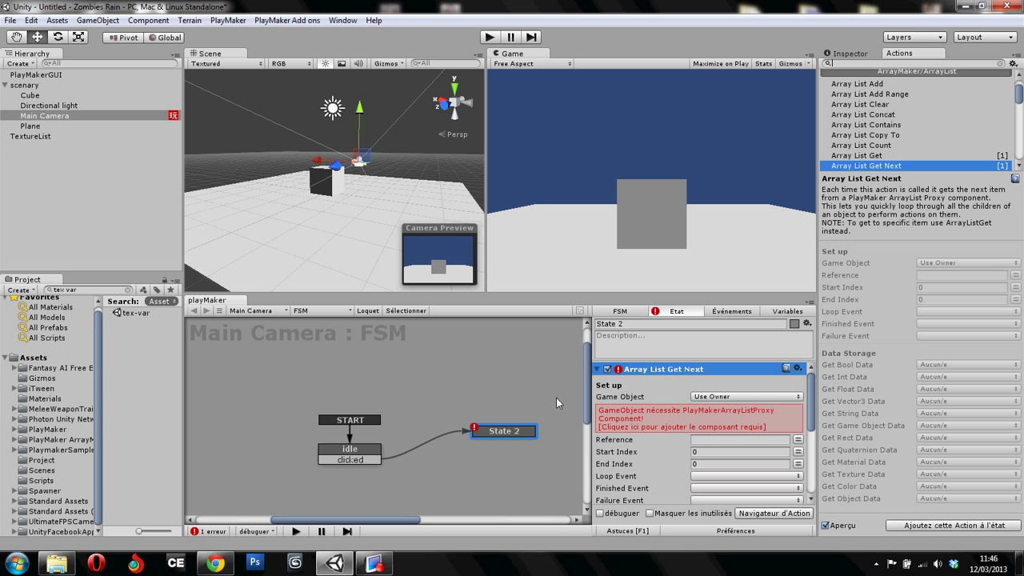
# - Rename the state to 'Swap Texture' and set the action's Game Object to Specify Game Object
pyautogui.click(645, 327)
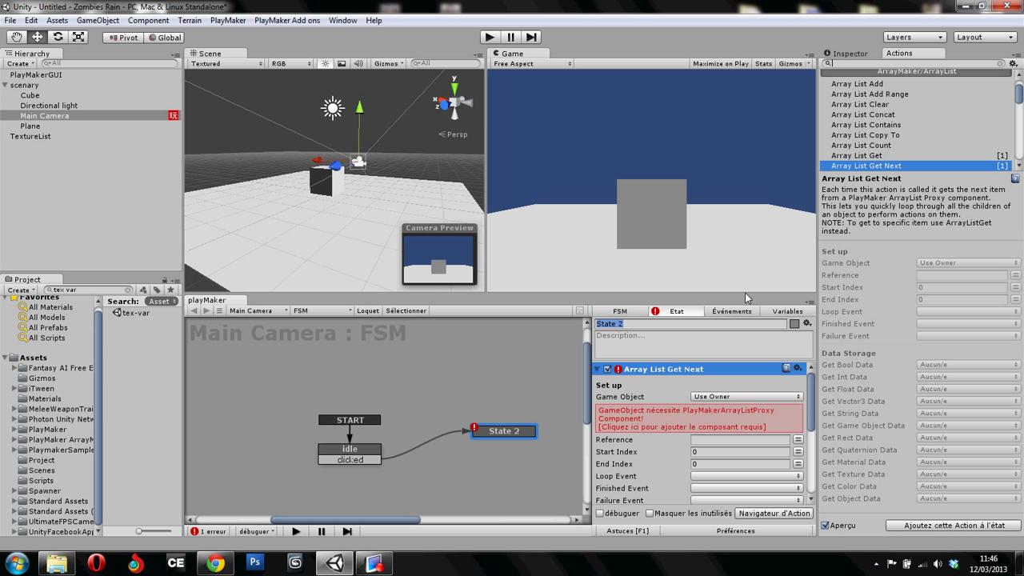
pyautogui.write('Swap ')
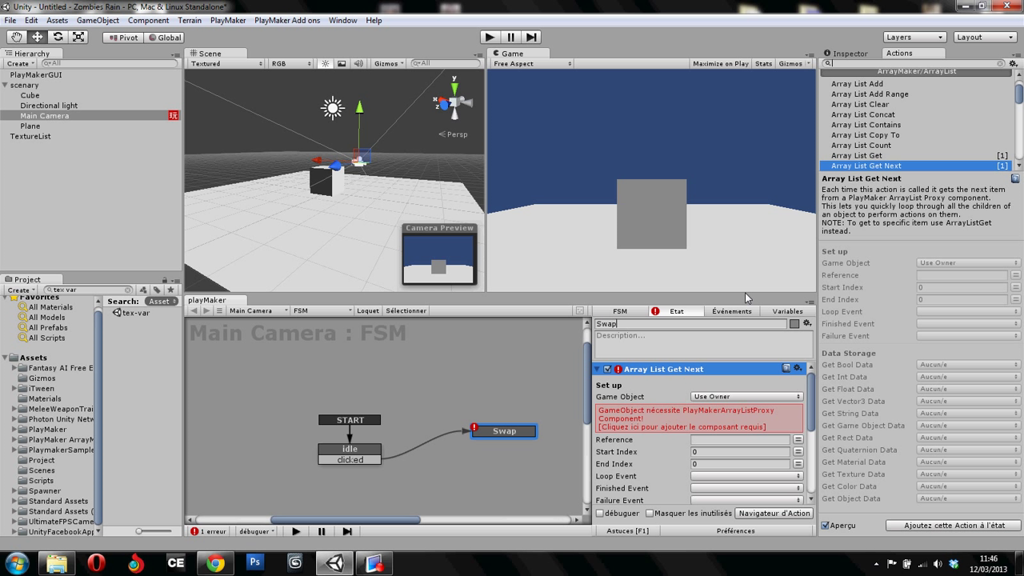
pyautogui.write('Textur')
pyautogui.write('e')
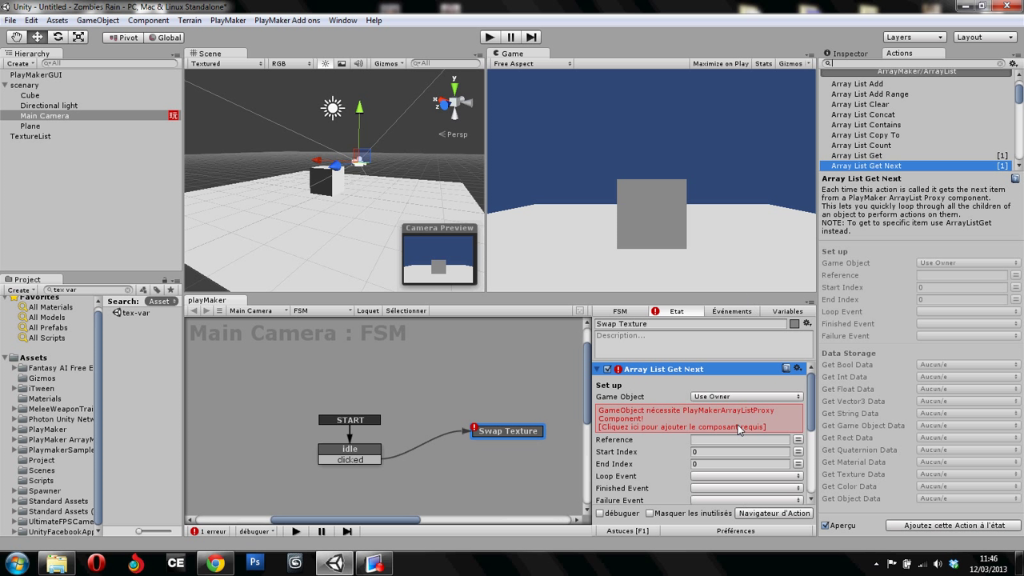
pyautogui.click(724, 397)
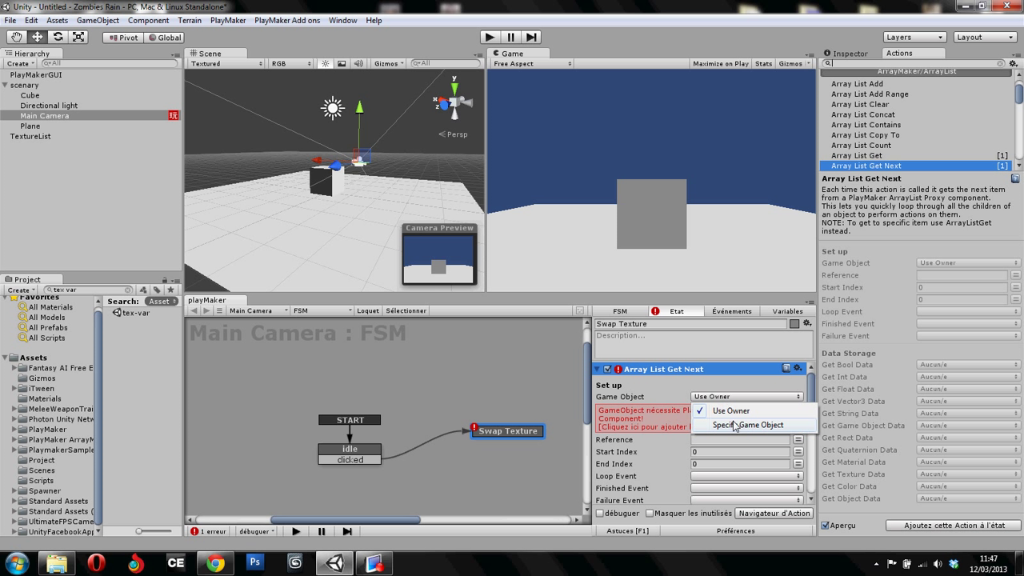
pyautogui.click(732, 425)
pyautogui.doubleClick(35, 137)
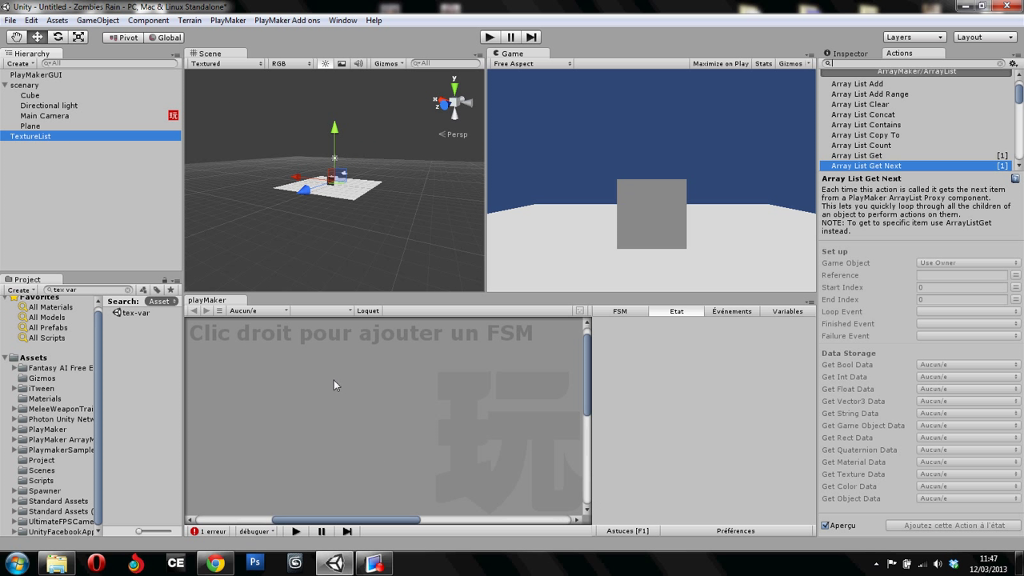
# - Assign TextureList to the Get Next action's Game Object field and show the state machine's events
pyautogui.click(46, 116)
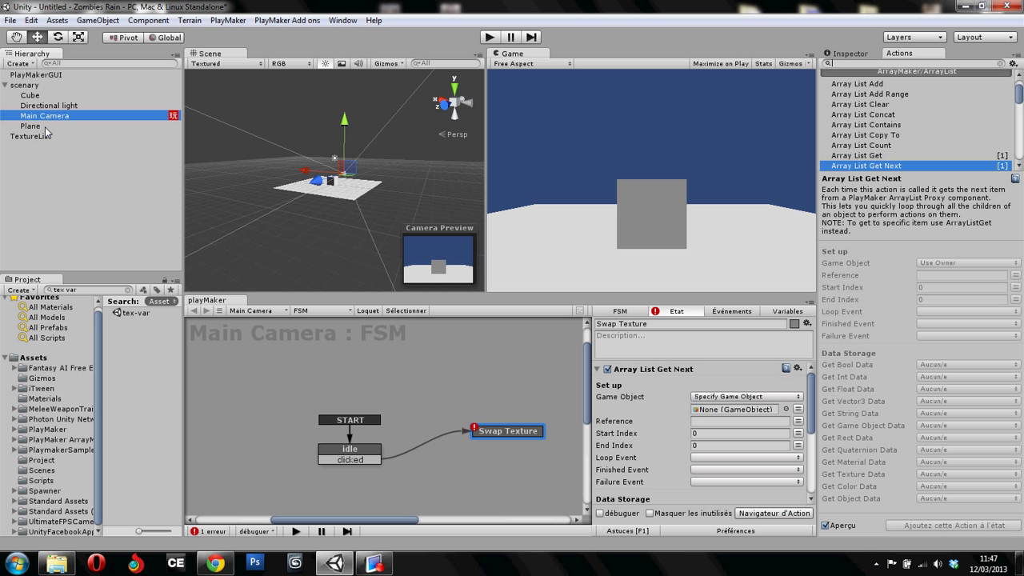
pyautogui.click(41, 137)
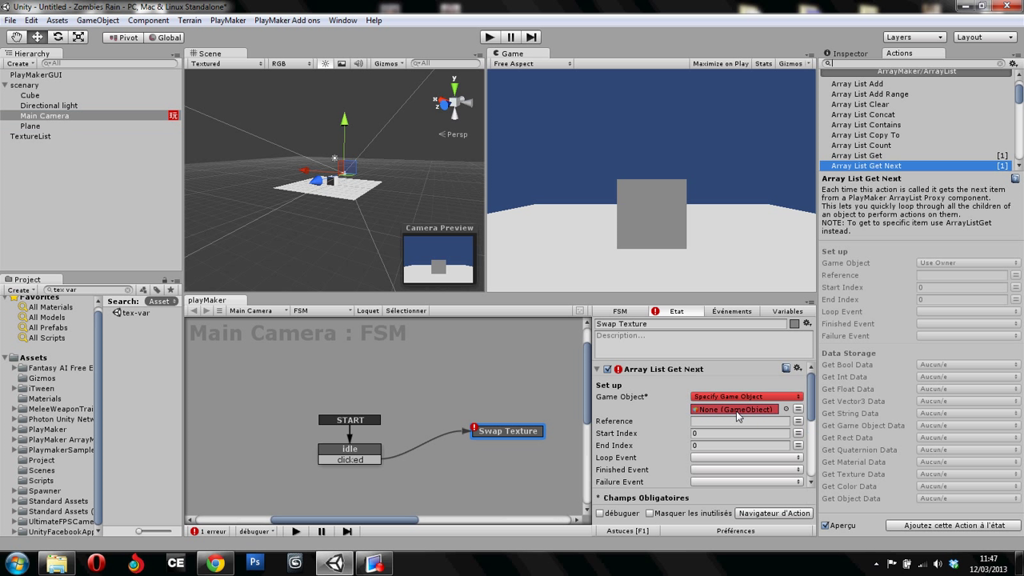
pyautogui.moveTo(40, 138); pyautogui.dragTo(734, 409)
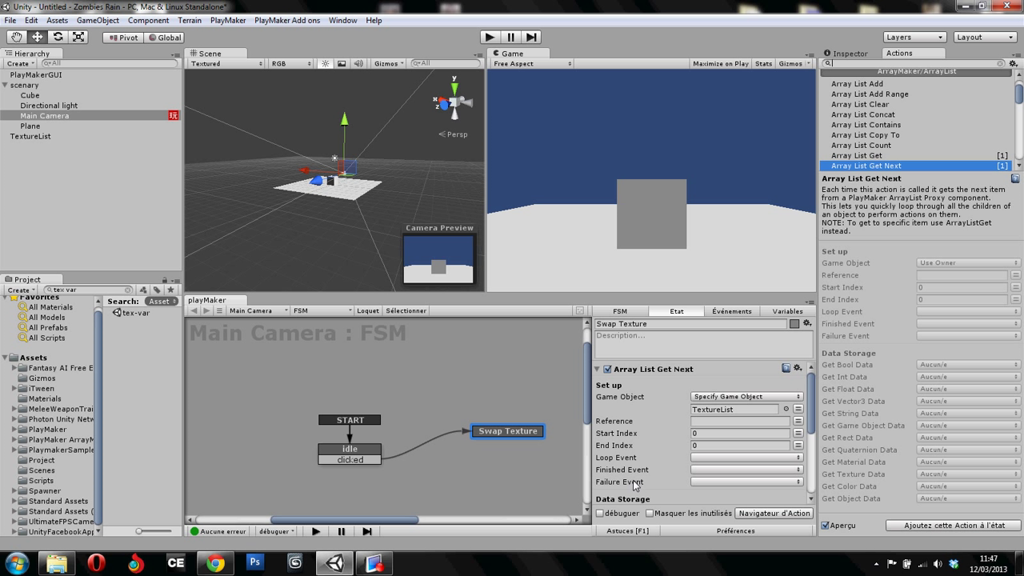
pyautogui.click(736, 314)
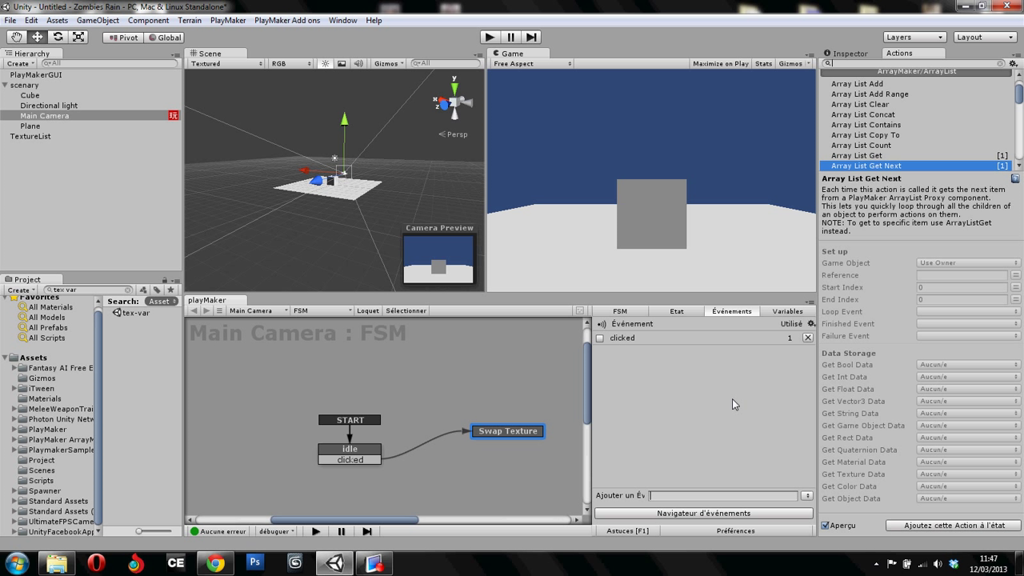
# - Create a 'Missed' event alongside clicked, then add a third state, State 1, to the FSM graph
pyautogui.write('Mi')
pyautogui.write('ssed')
pyautogui.press('Return')
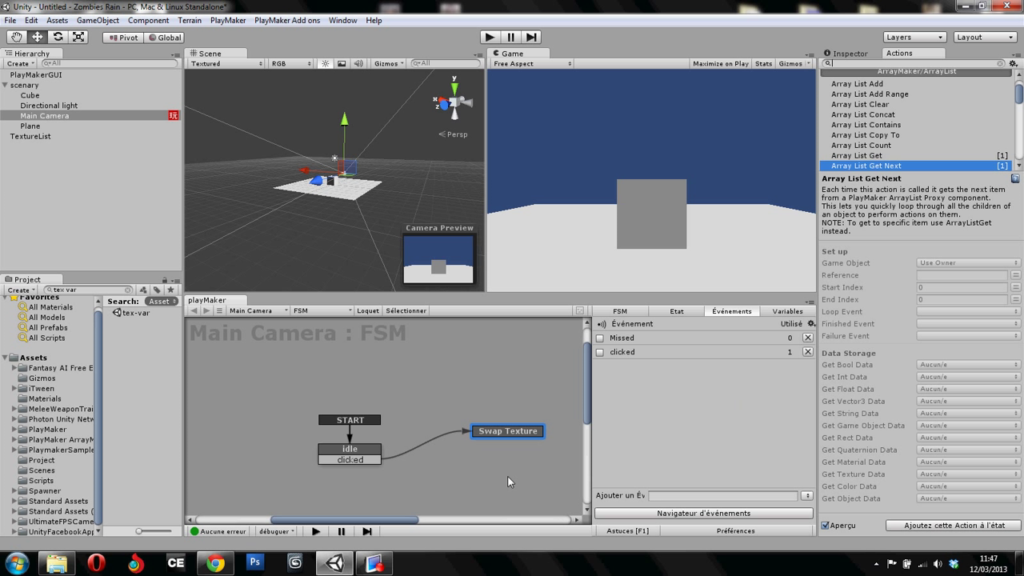
pyautogui.rightClick(507, 475)
pyautogui.click(560, 333)
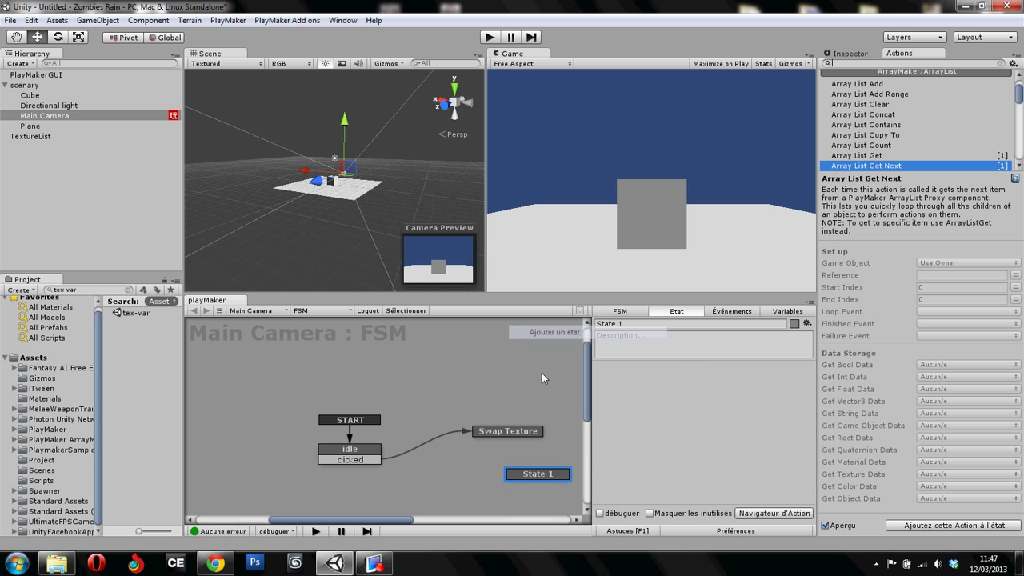